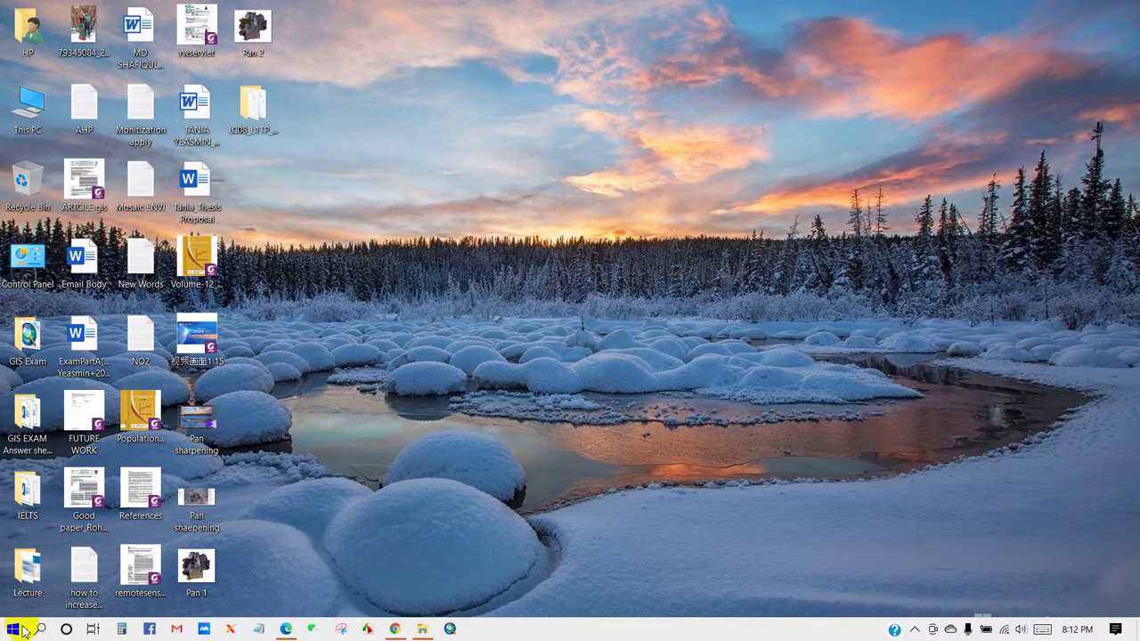
Step: Launch ENVI 5.3 (64-bit) from a Windows Start search for 'envi'
left_click(15, 630)
type("envi")
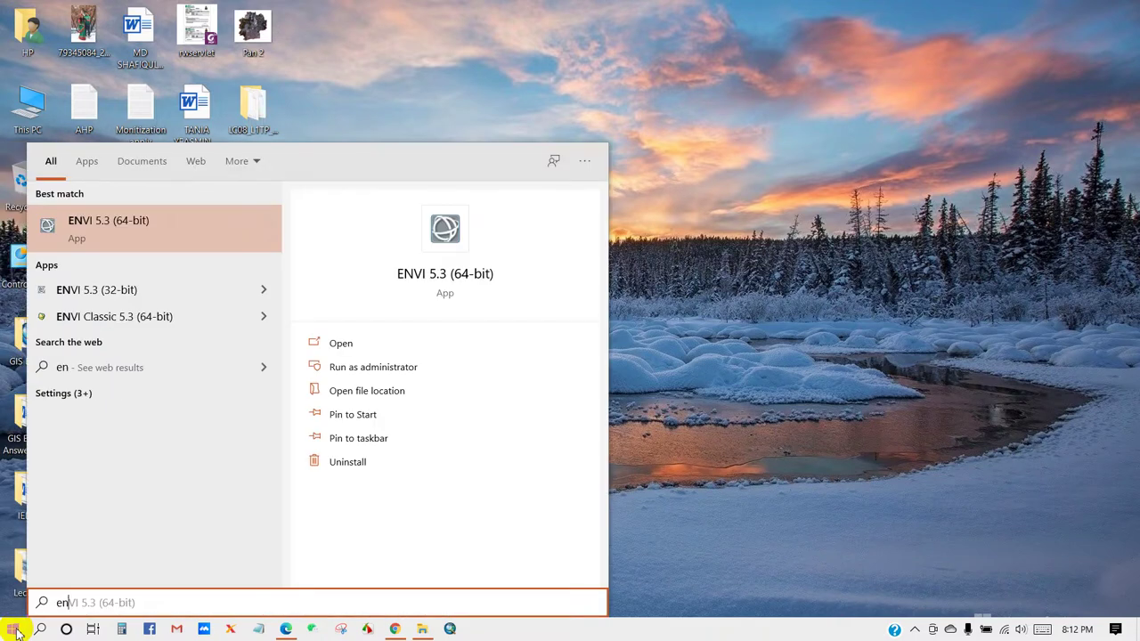
left_click(115, 231)
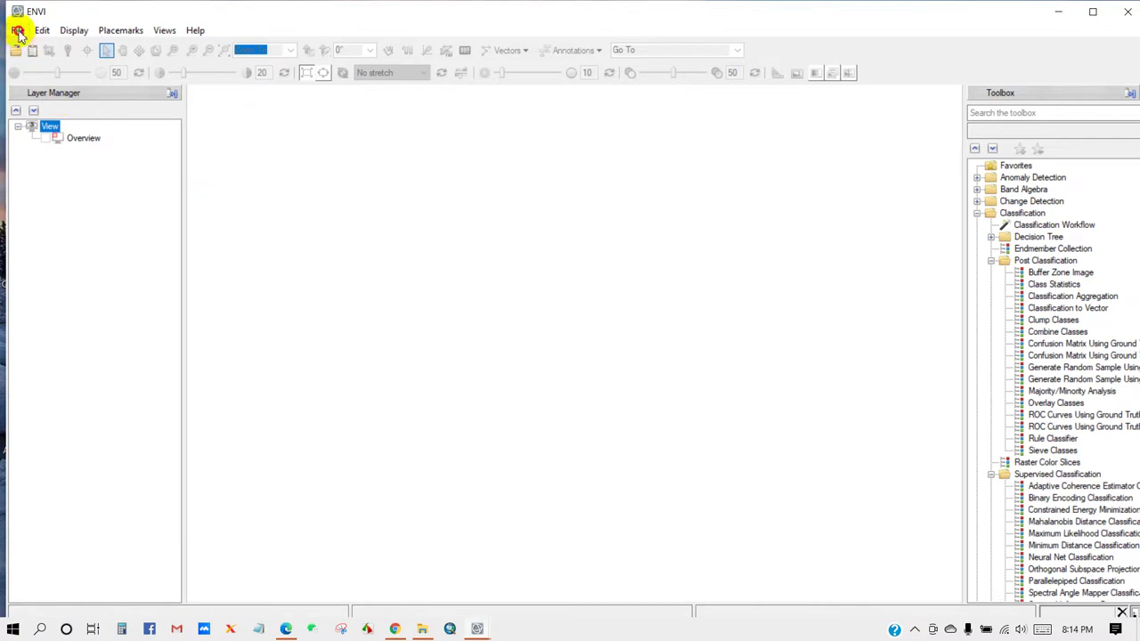
Step: Open the LC08_L1TP_137044_20200211_20200225_01_T1 MTL file as Landsat GeoTIFF with Metadata at full extent
left_click(18, 32)
mouse_move(49, 62)
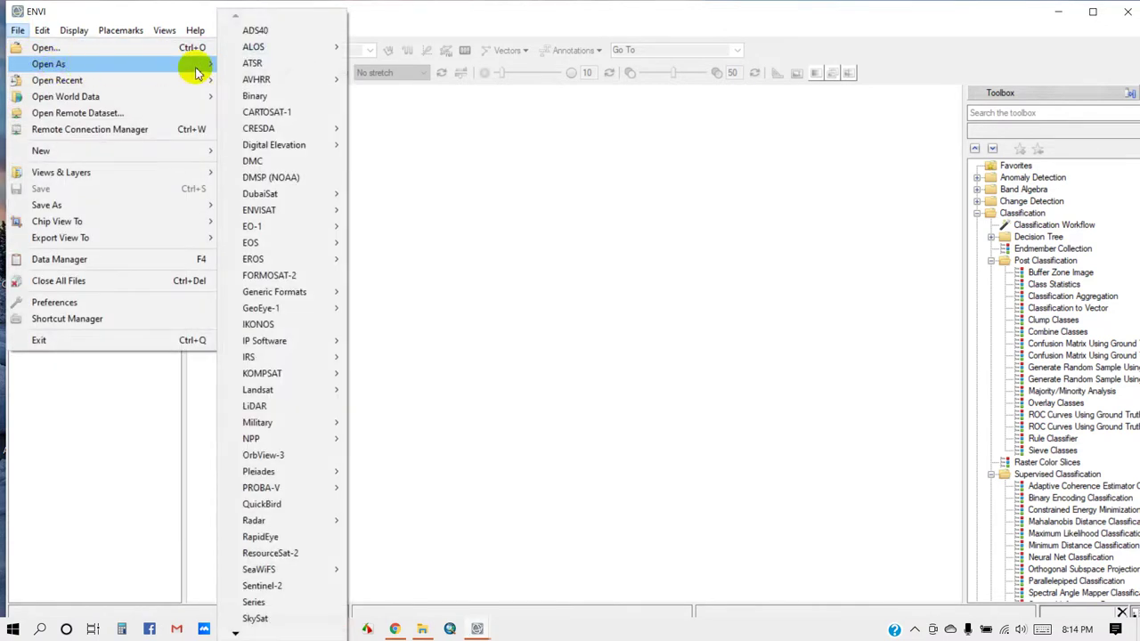
mouse_move(276, 393)
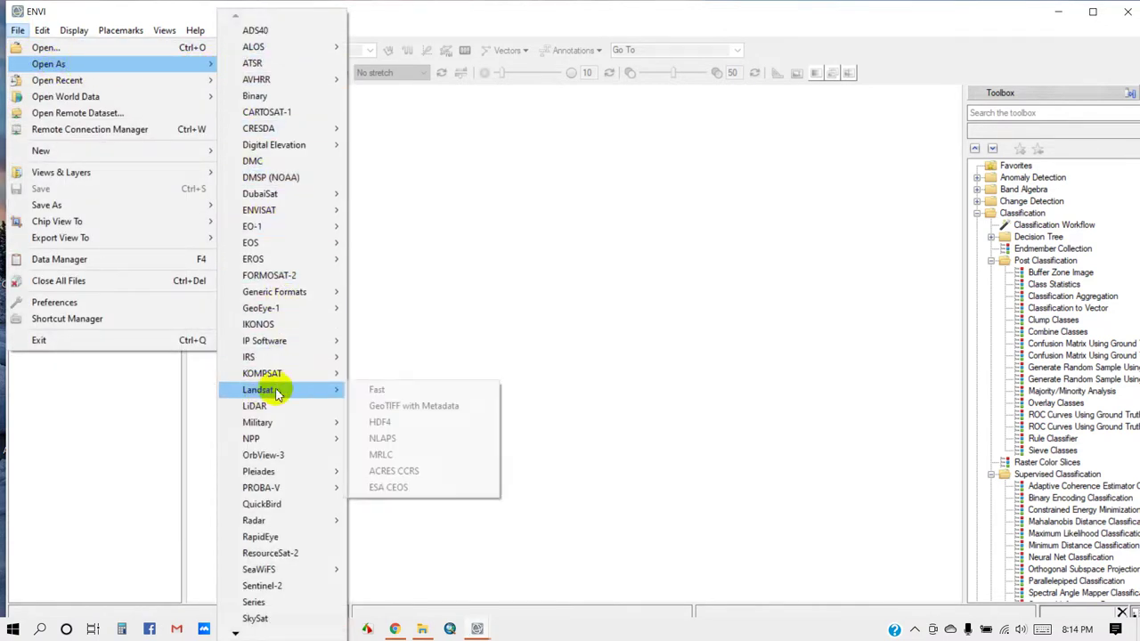
left_click(412, 407)
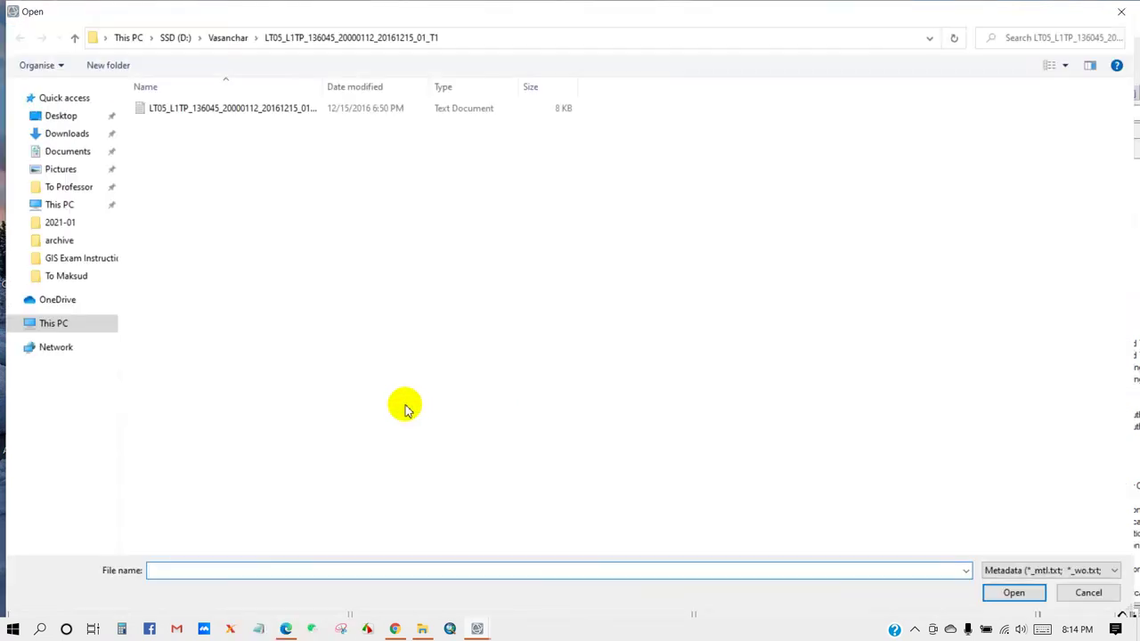
left_click(66, 115)
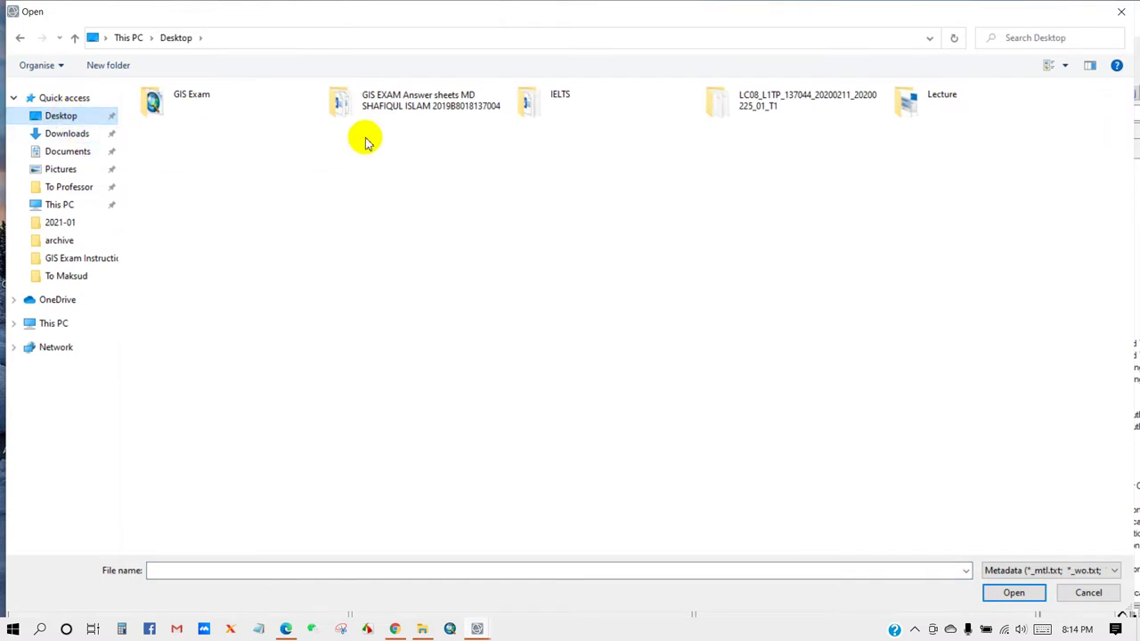
double_click(764, 105)
double_click(230, 108)
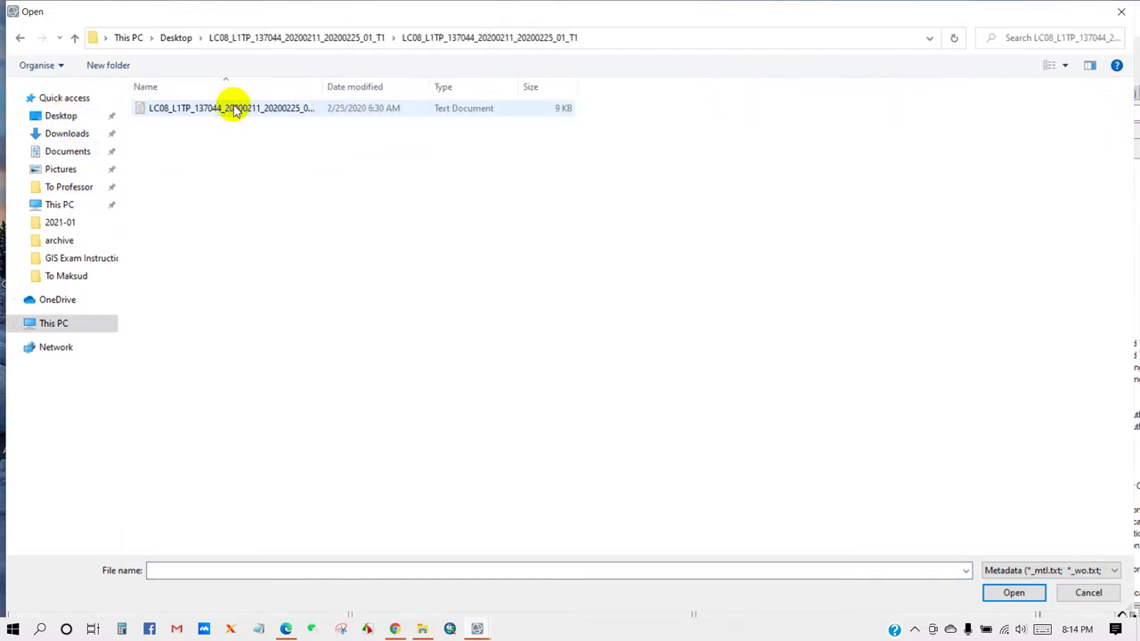
left_click(192, 108)
double_click(323, 85)
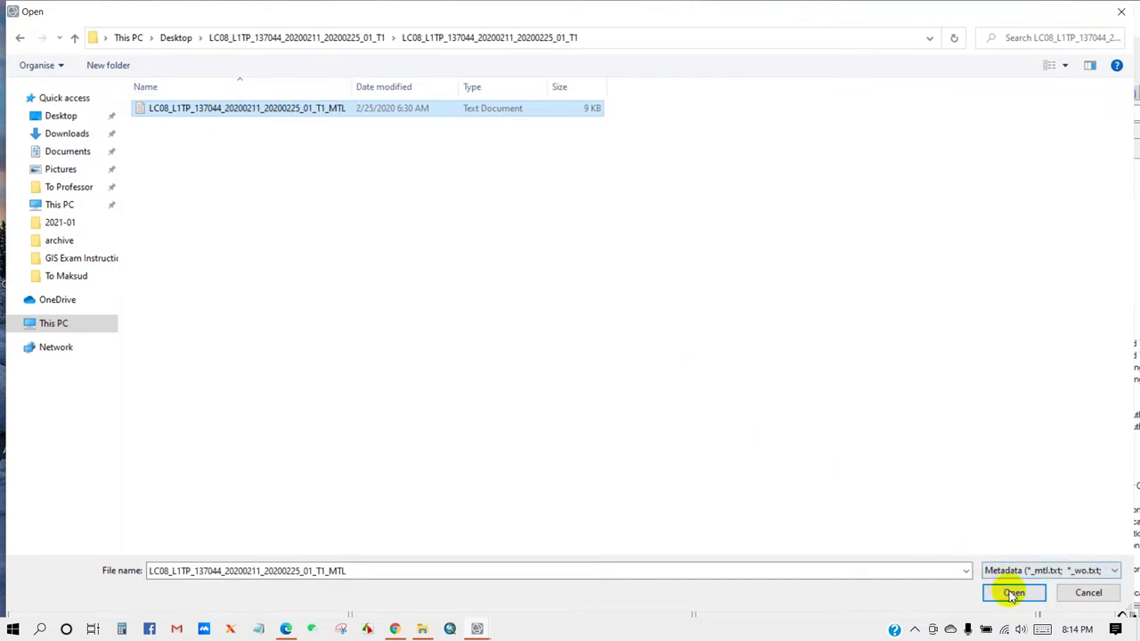
left_click(1012, 594)
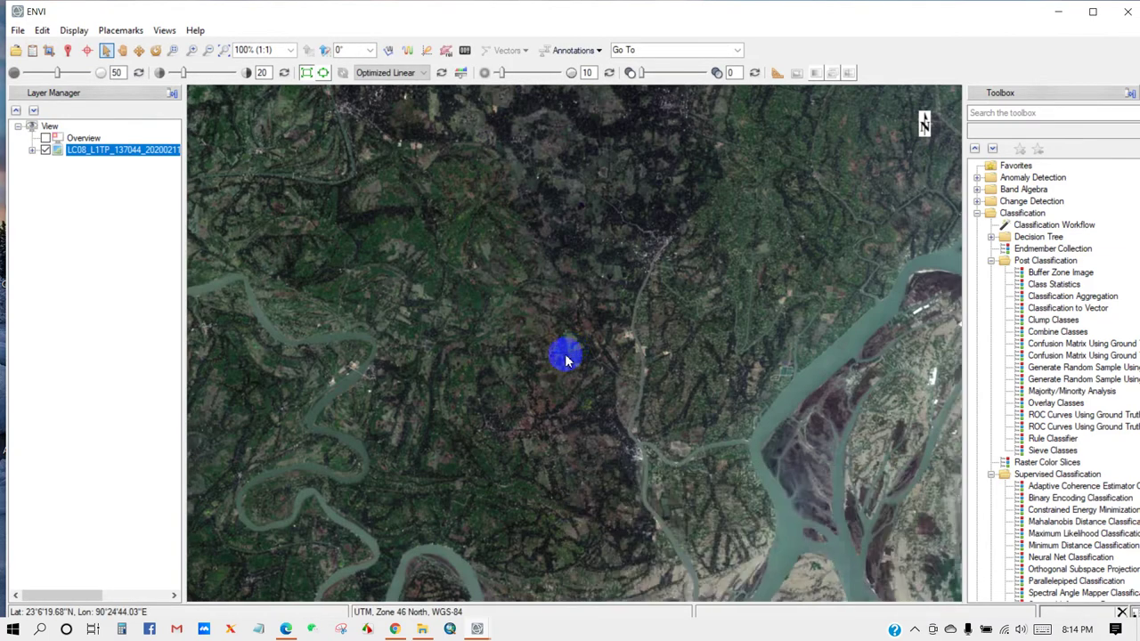
left_click(222, 50)
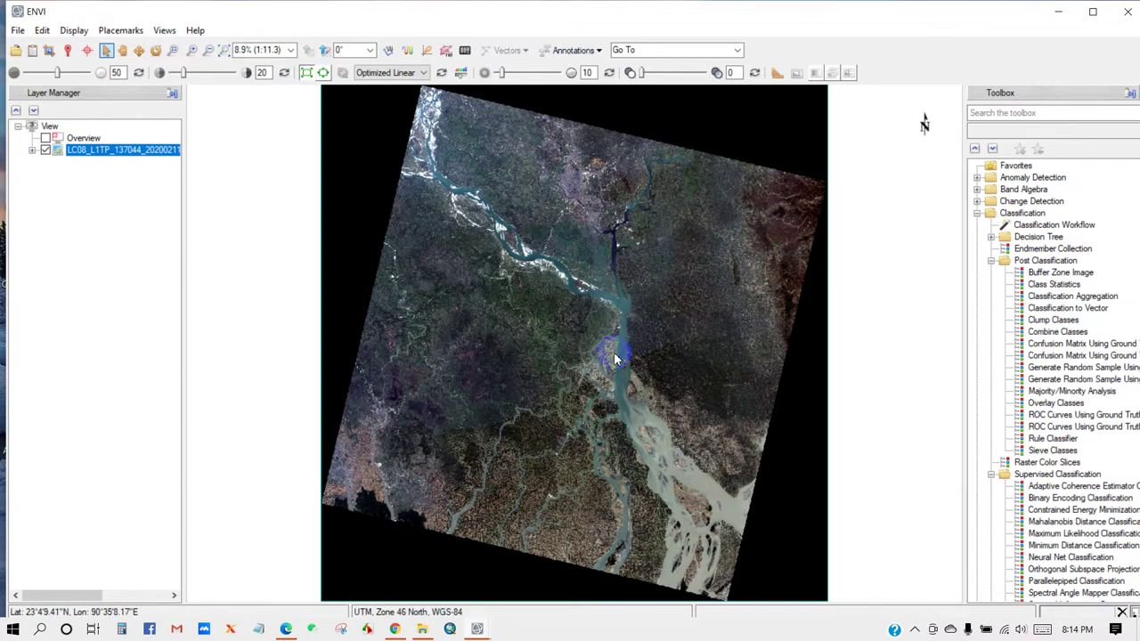
Step: Add Study_Area.shp from the scene folder as a layer and zoom to the study area
left_click(16, 51)
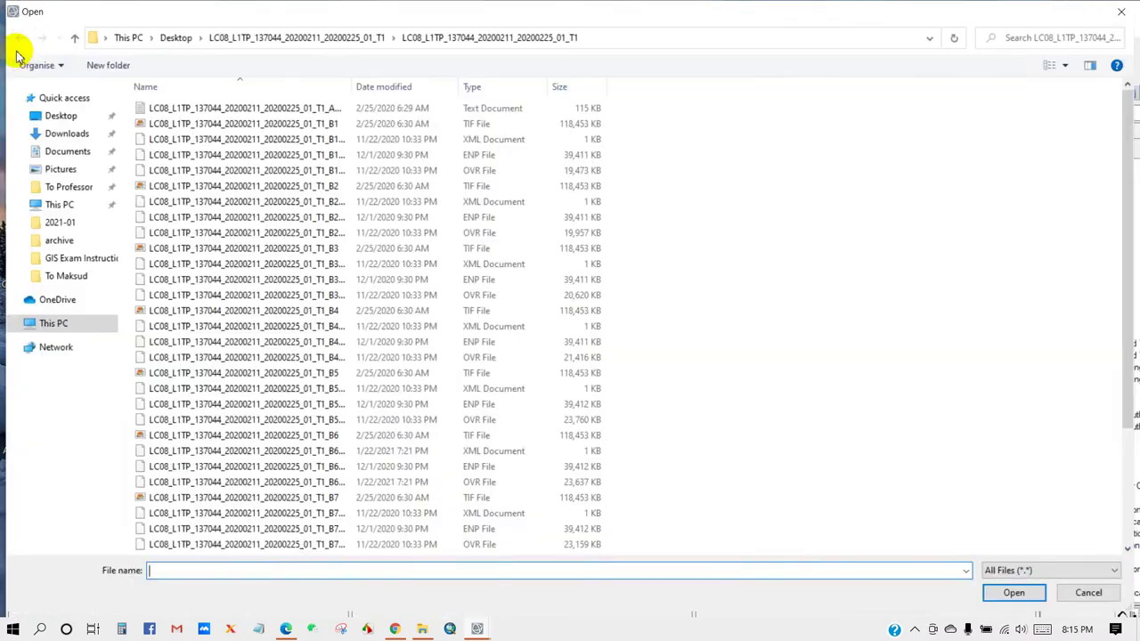
left_click(176, 37)
double_click(751, 98)
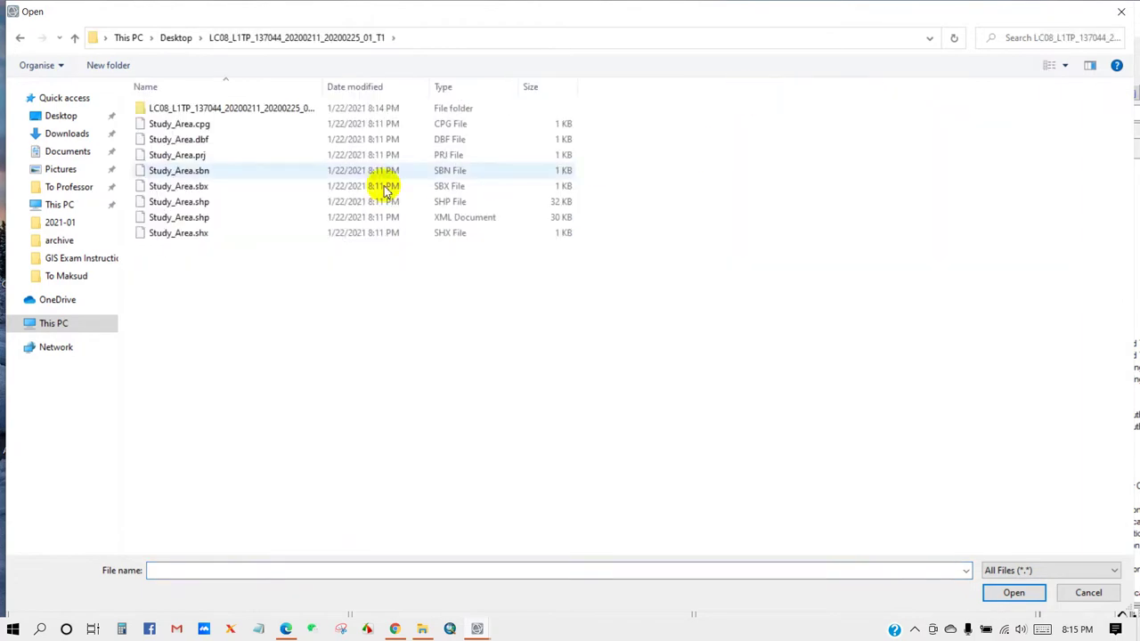
left_click(191, 204)
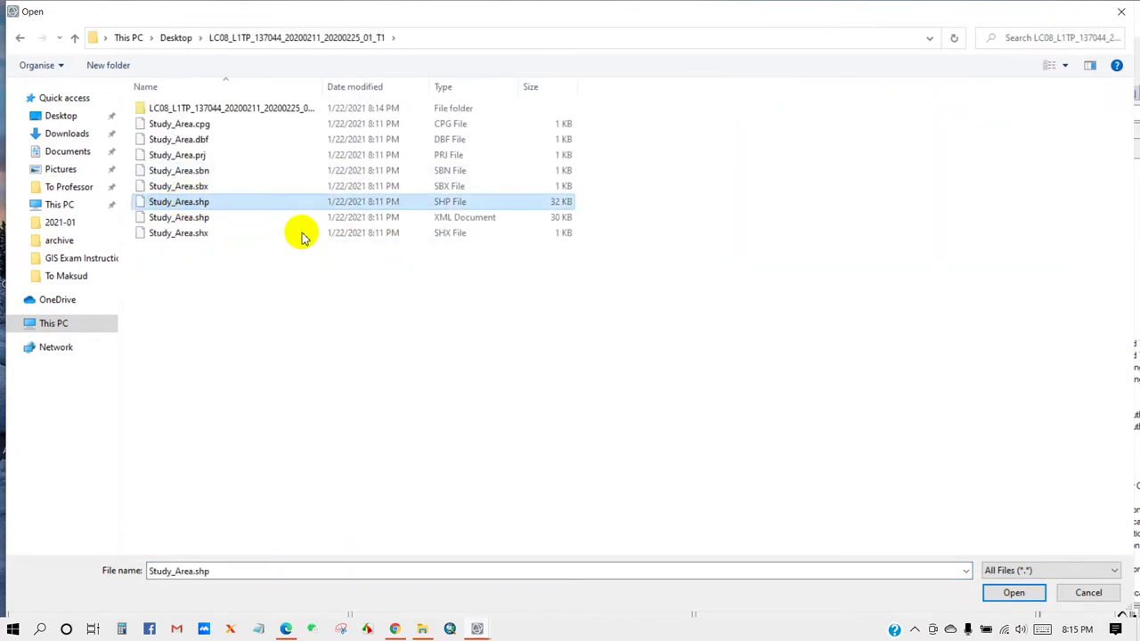
left_click(1014, 592)
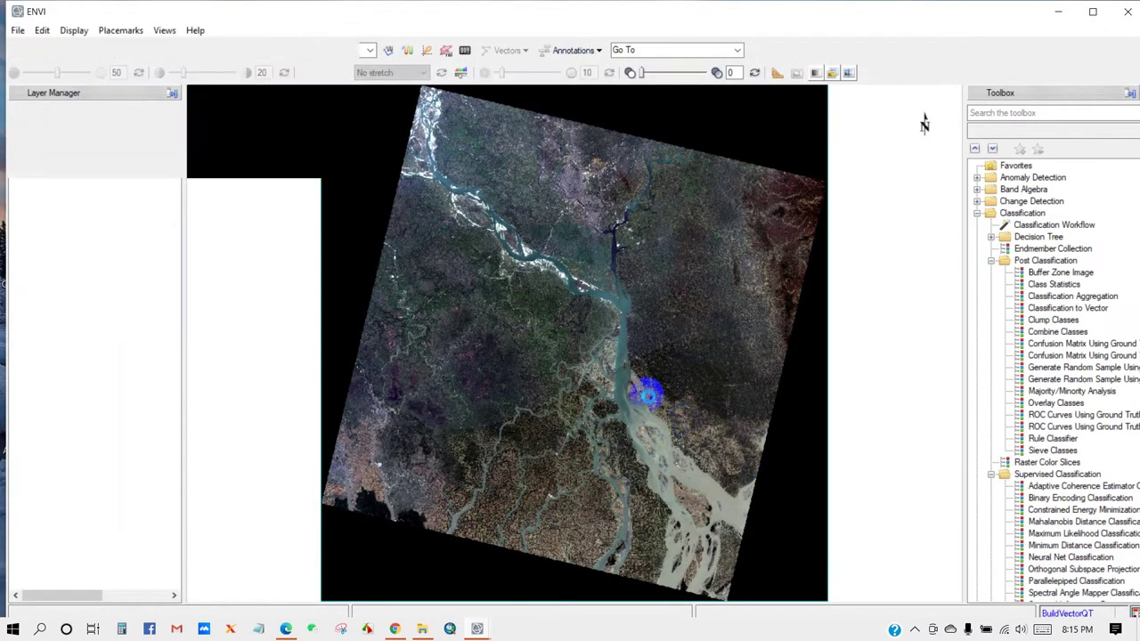
scroll(585, 185, "up", 3)
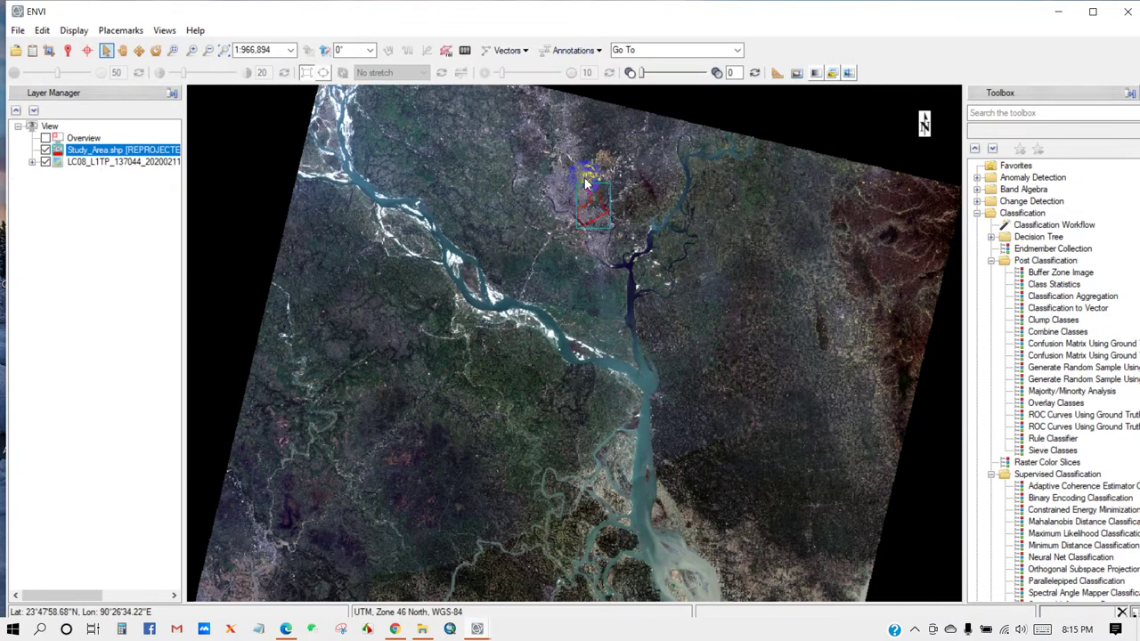
scroll(595, 206, "up", 10)
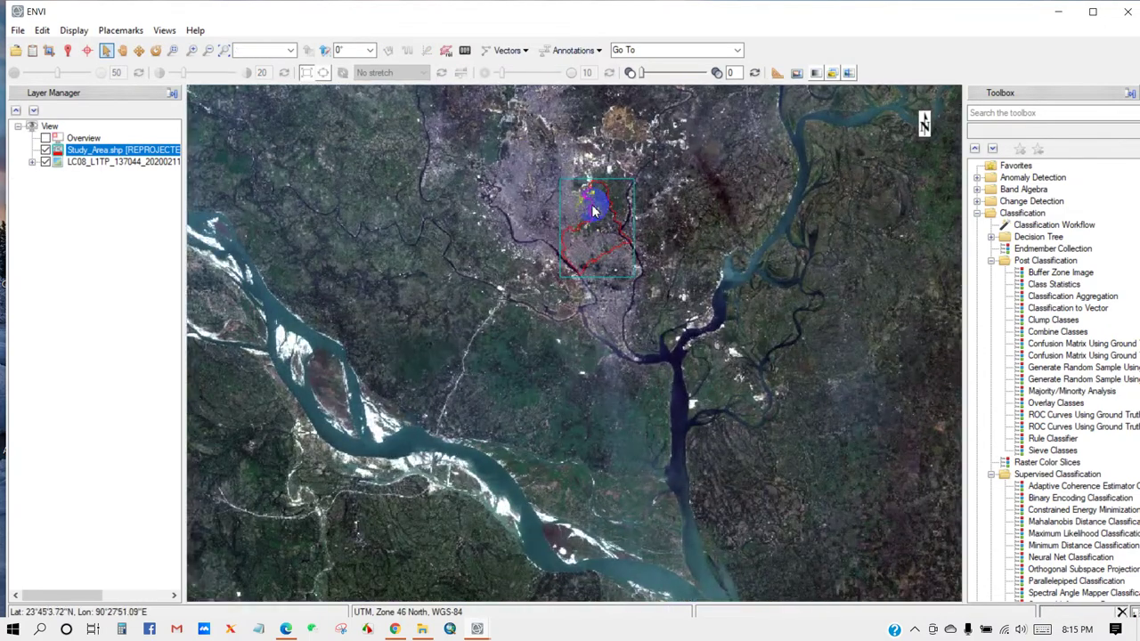
scroll(587, 206, "down", 2)
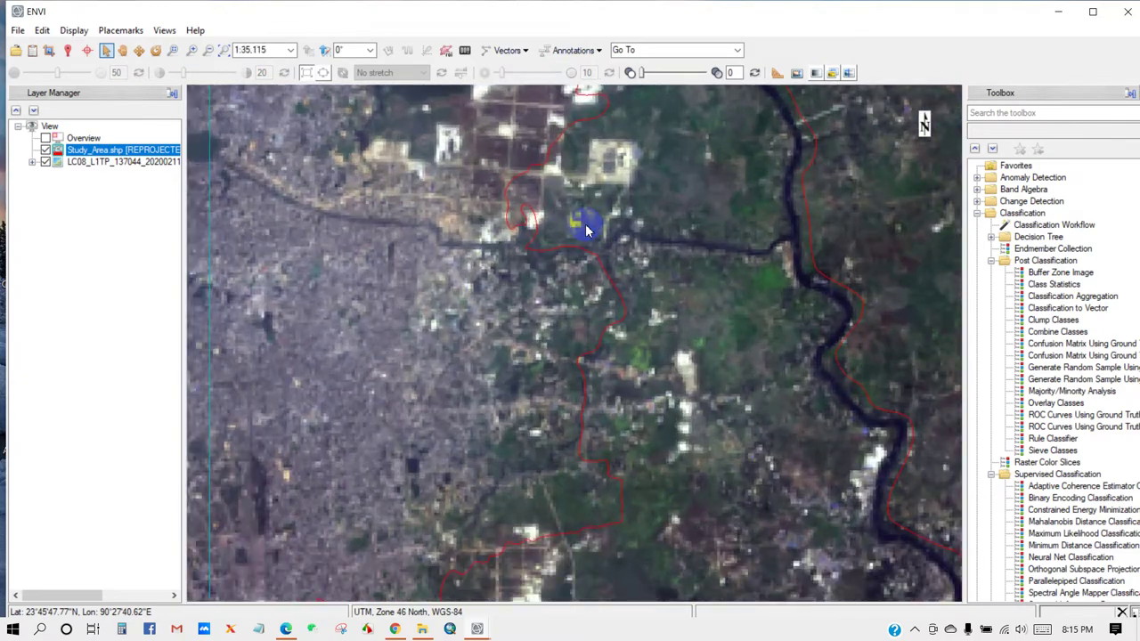
scroll(586, 231, "down", 1)
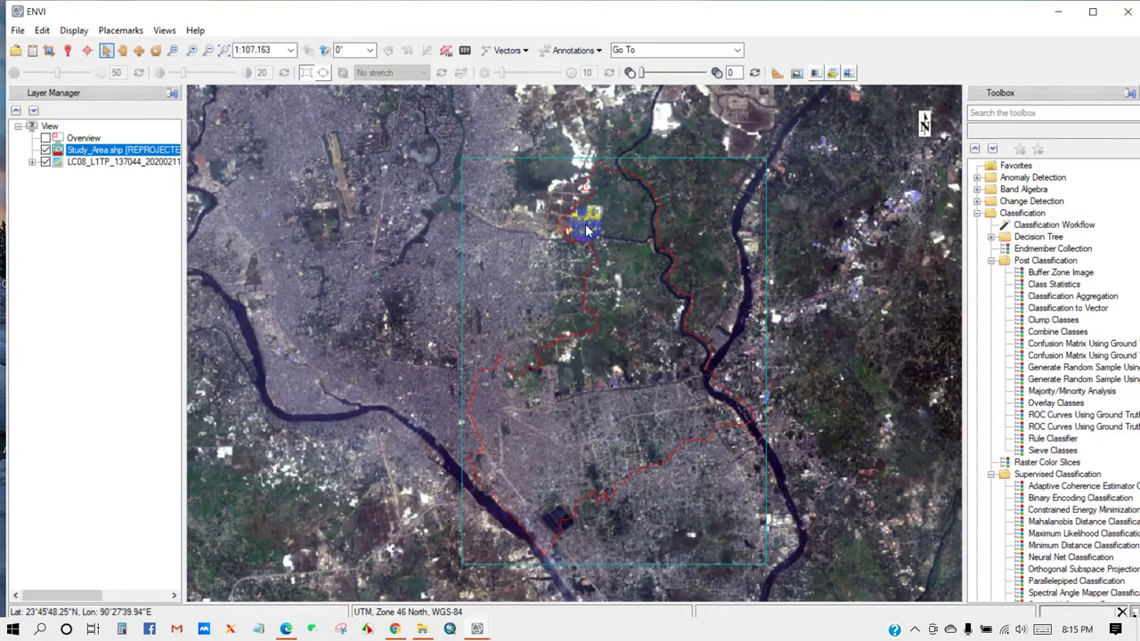
scroll(585, 231, "down", 1)
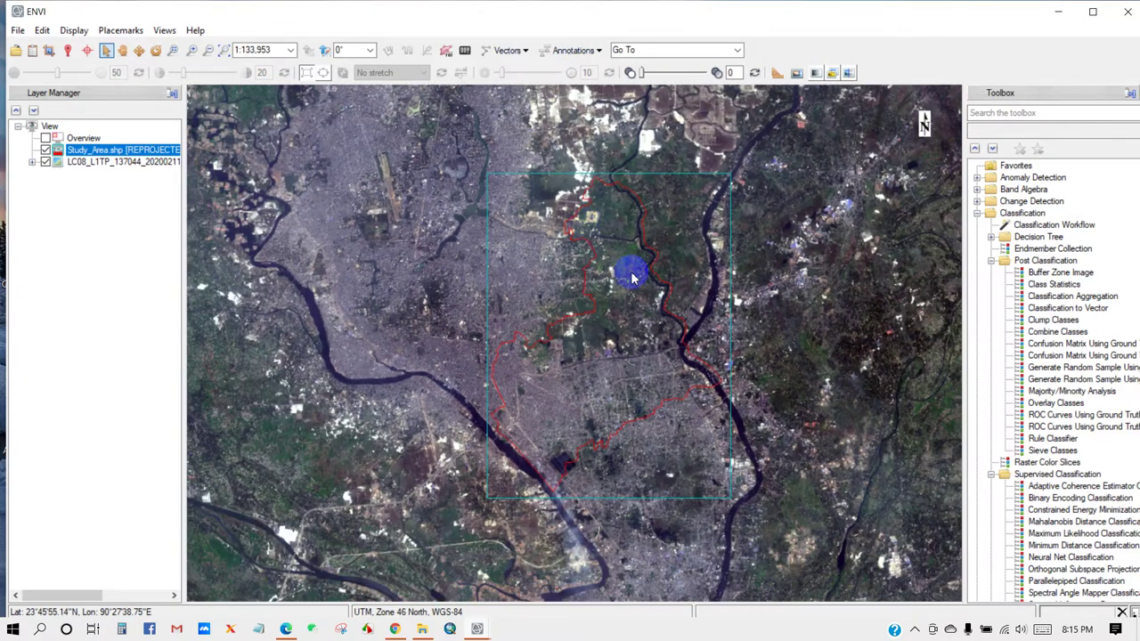
Step: Launch Classification Workflow from a Toolbox search for 'classifi' with the MultiSpectral raster as input
left_click(1016, 114)
type("cl")
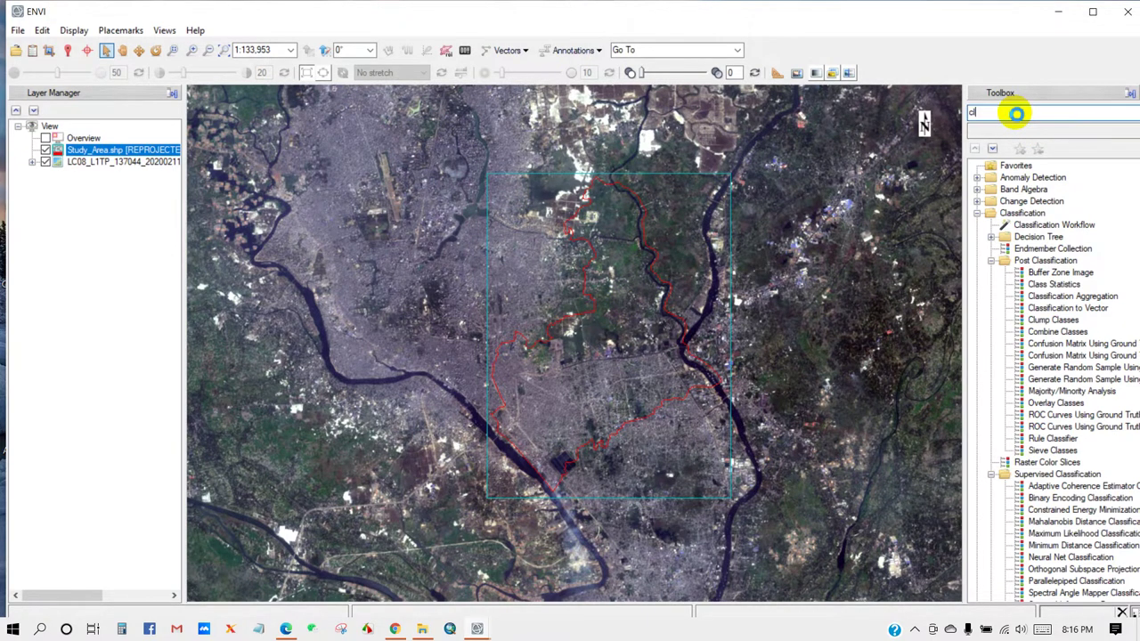
type("assifi")
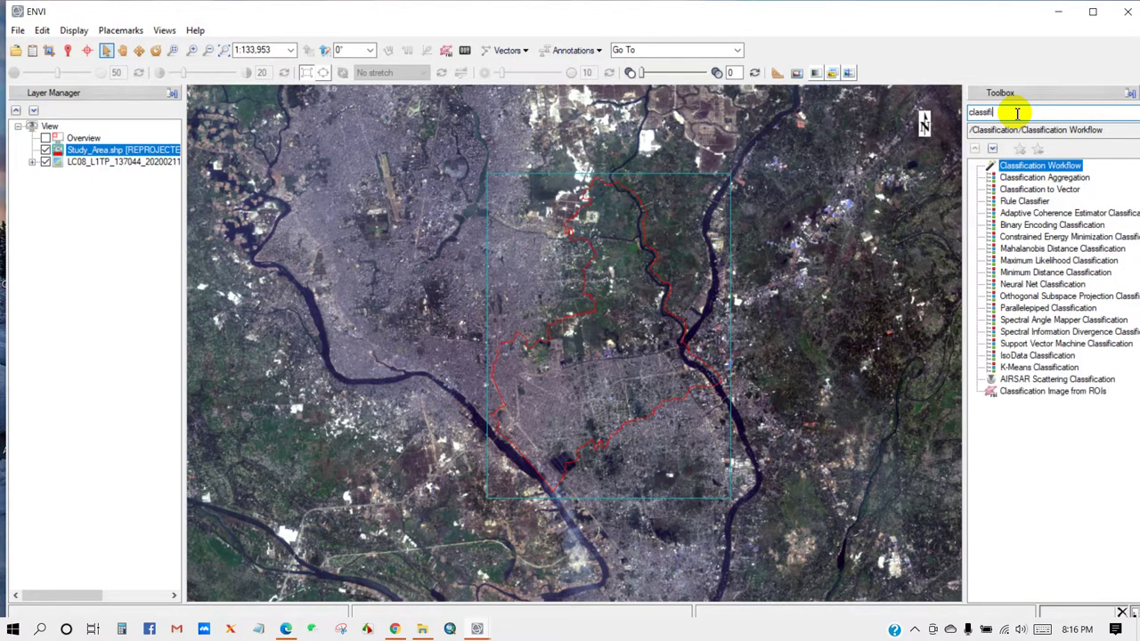
double_click(1036, 167)
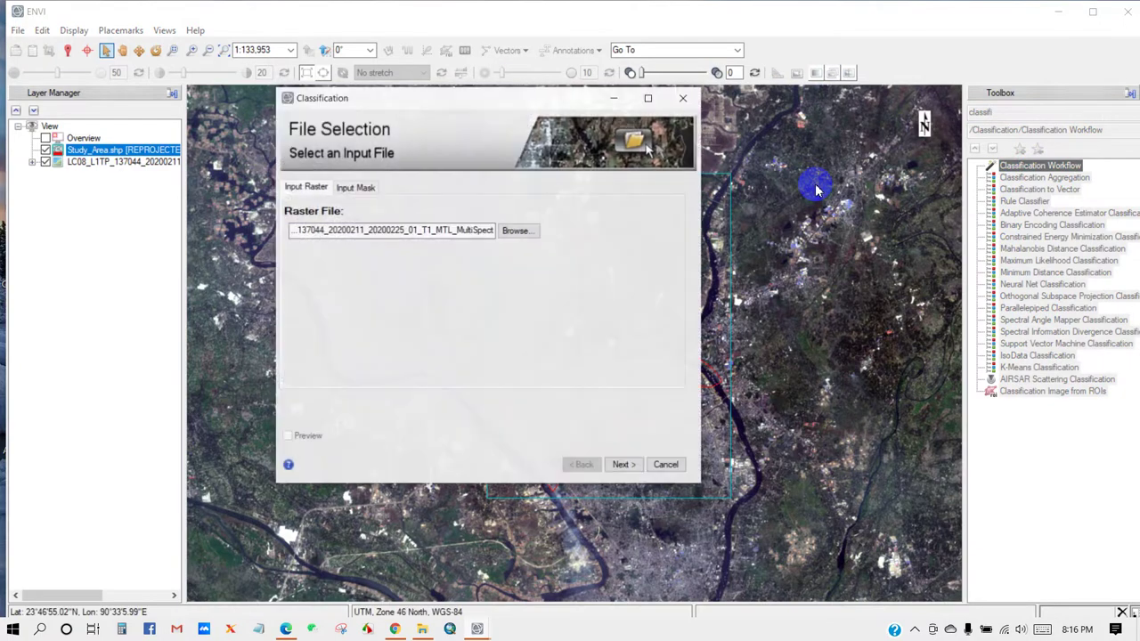
left_click_drag(401, 101, 506, 110)
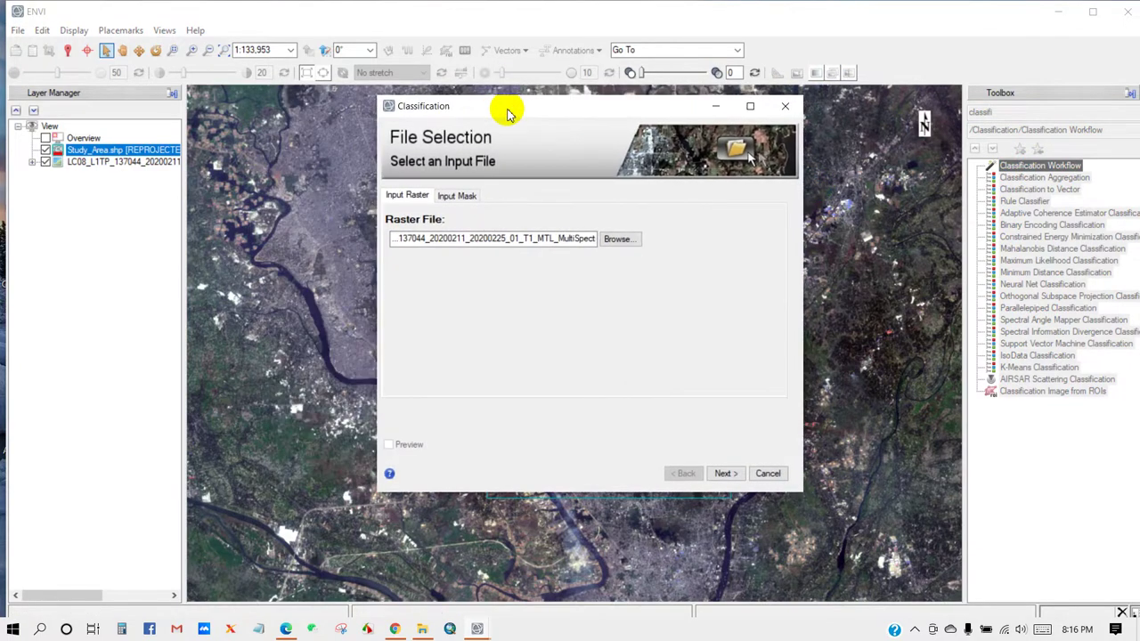
left_click(405, 195)
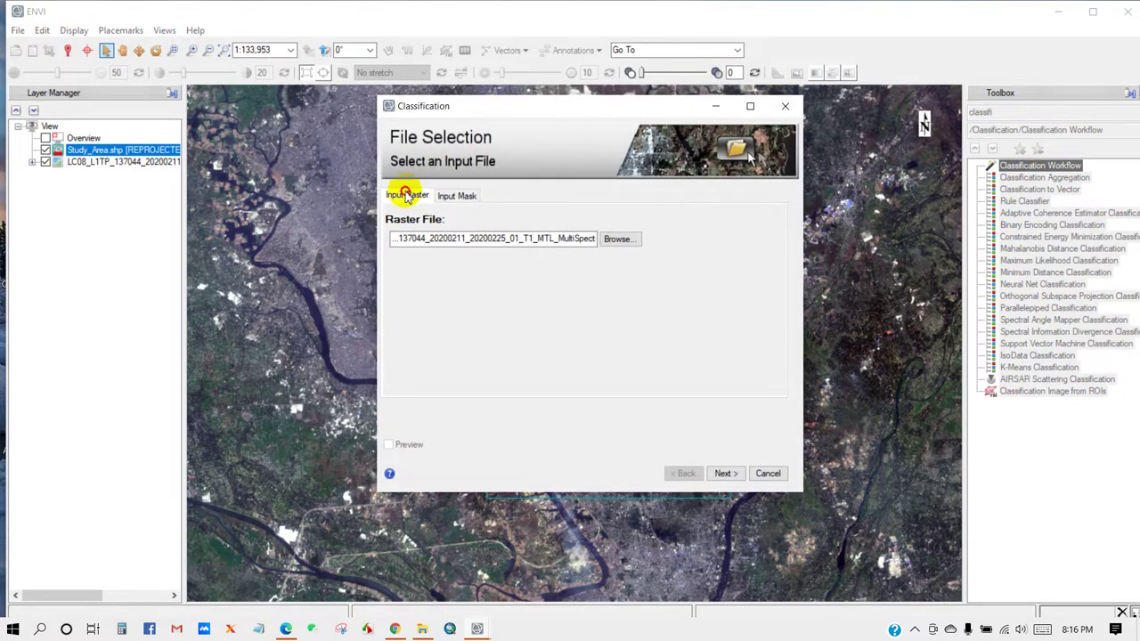
left_click(619, 240)
left_click(583, 310)
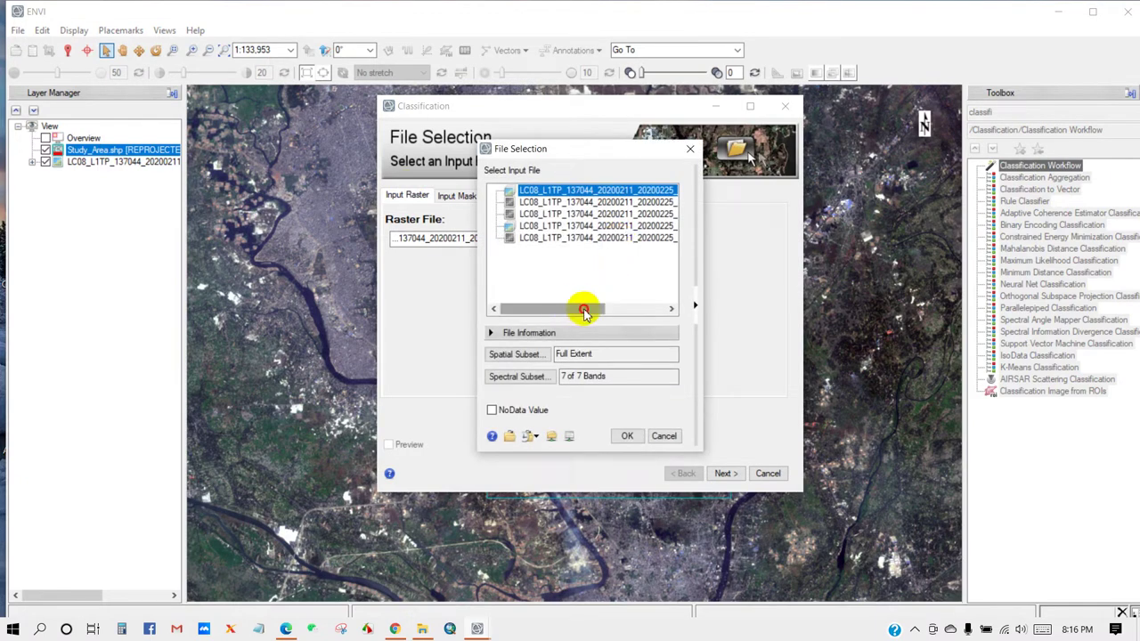
left_click_drag(584, 310, 736, 308)
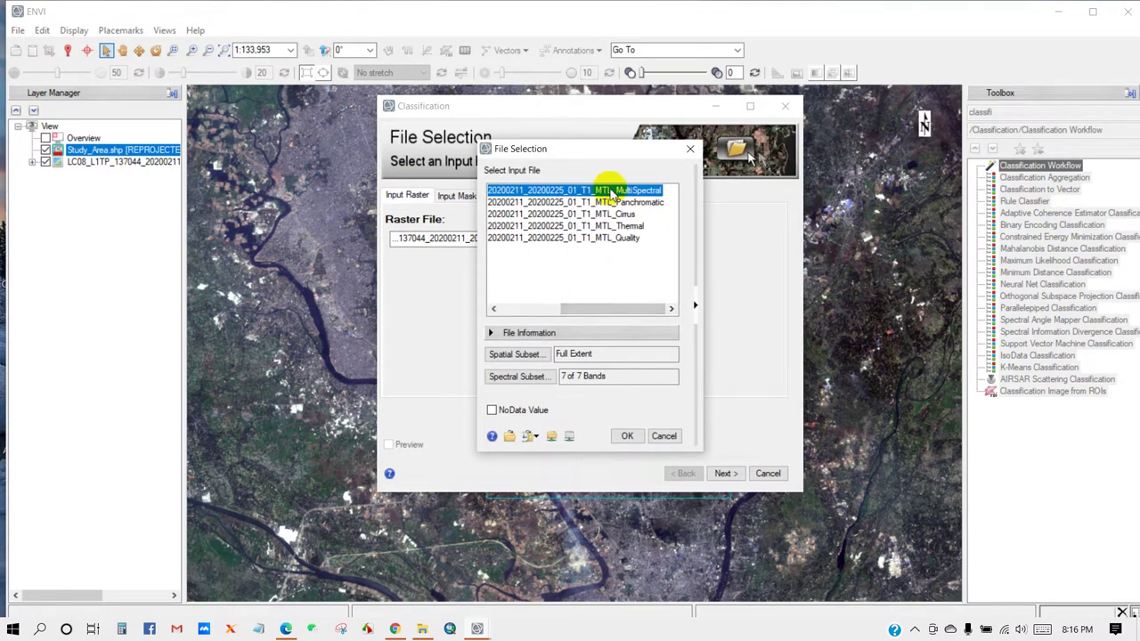
left_click_drag(600, 312, 541, 310)
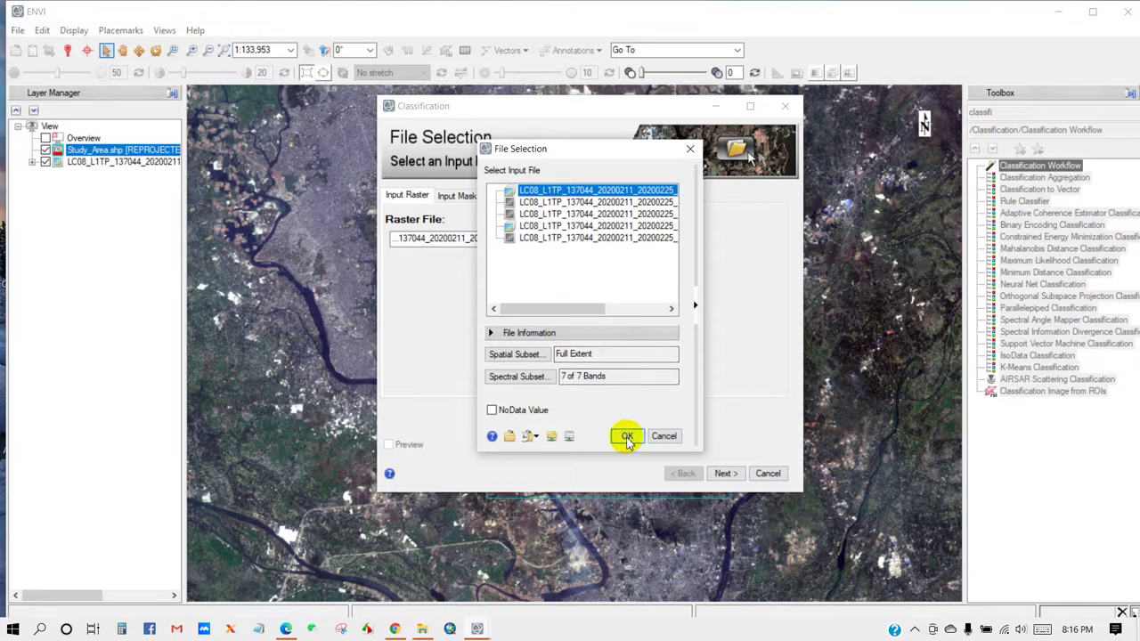
left_click(625, 435)
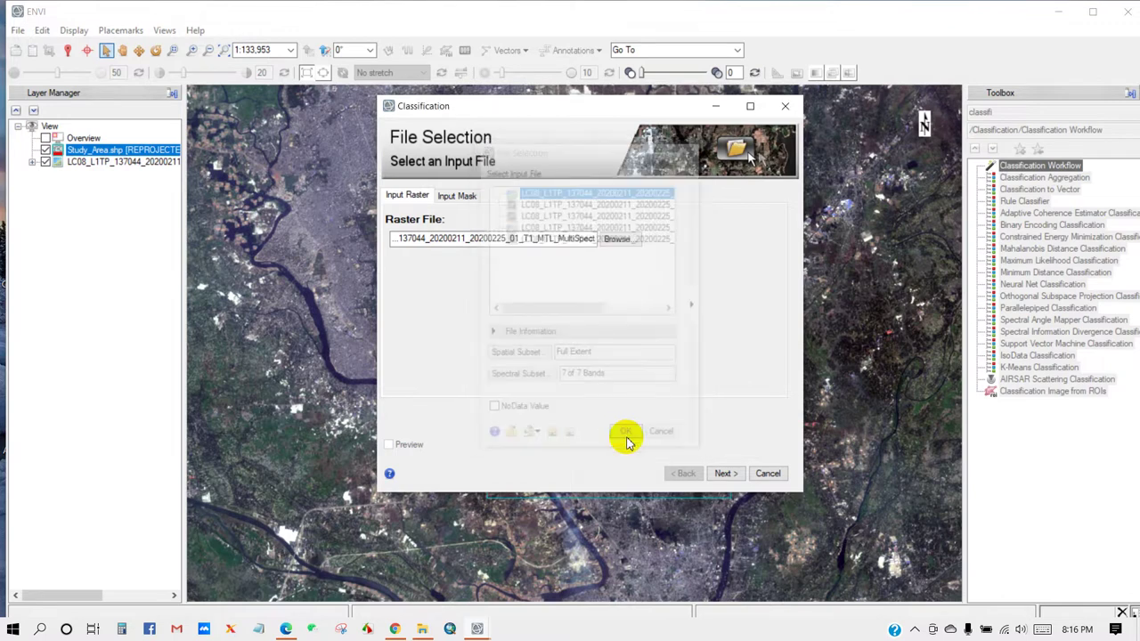
Step: Set Study_Area.shp as the Input Mask file and continue to Classification Type
left_click(456, 197)
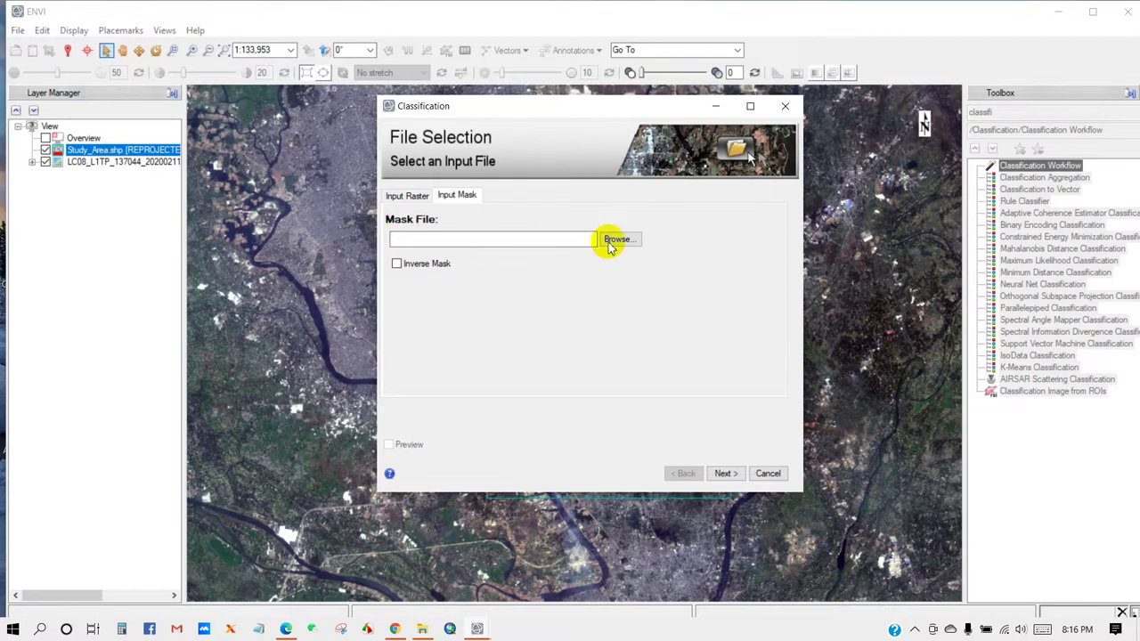
left_click(616, 240)
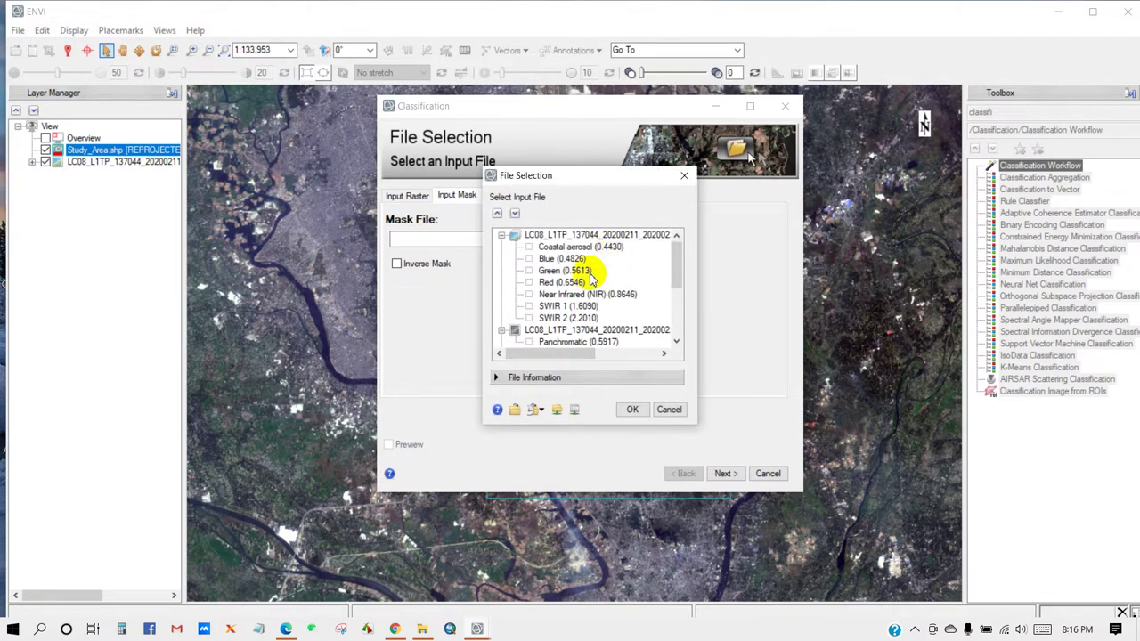
scroll(587, 267, "down", 3)
left_click(552, 331)
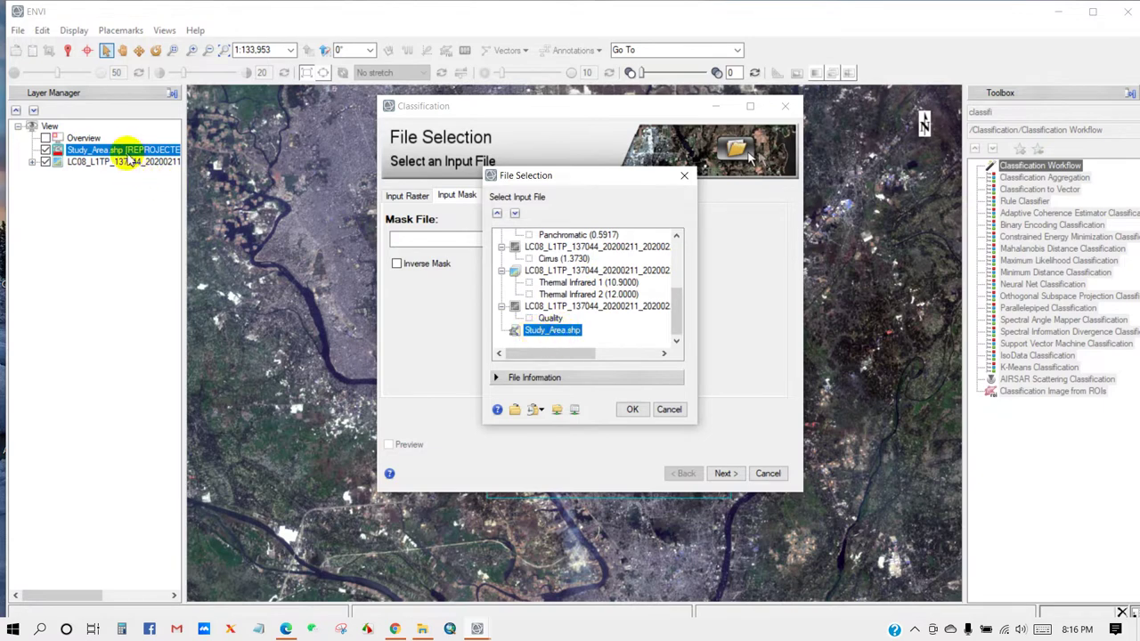
left_click(631, 411)
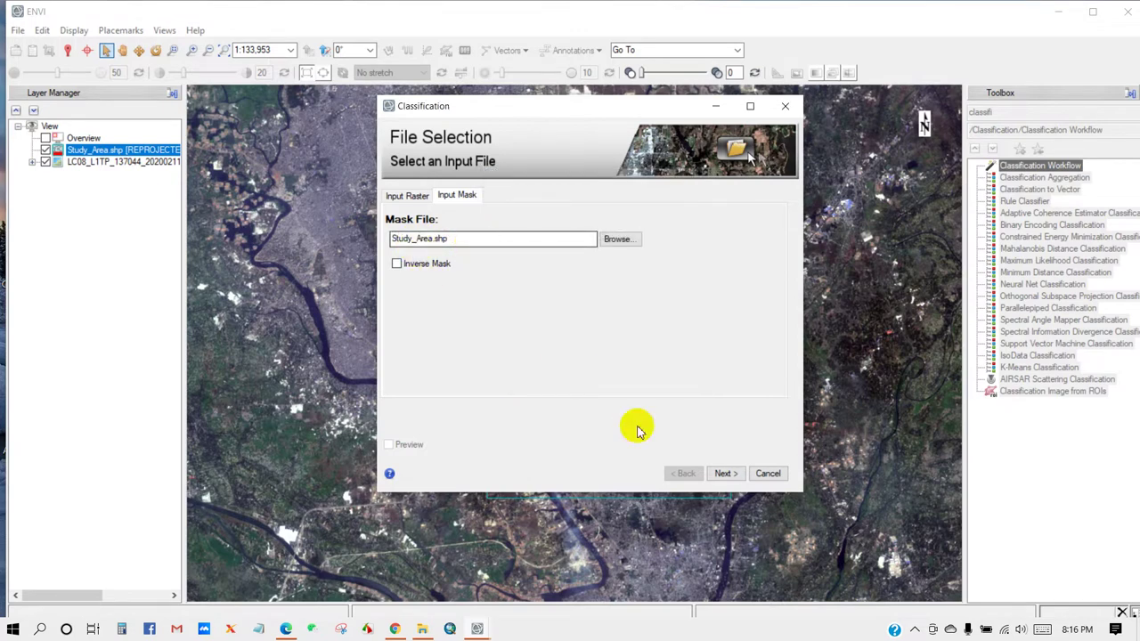
left_click(722, 474)
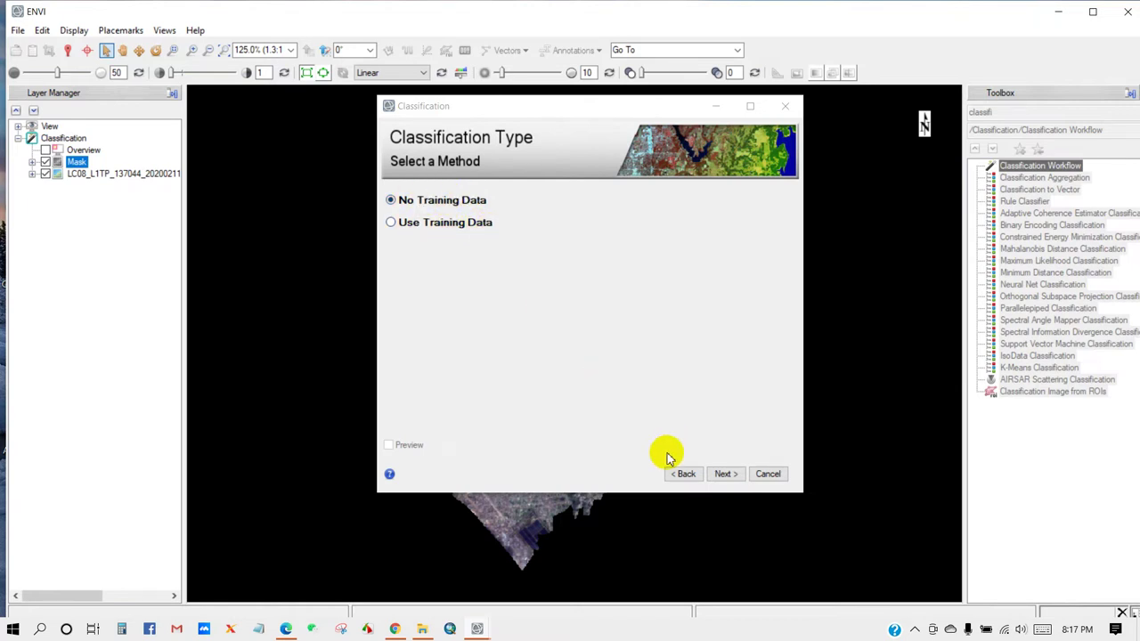
Step: Choose No Training Data and run ISODATA with 6 classes, 10 iterations and 2% change threshold
left_click(724, 473)
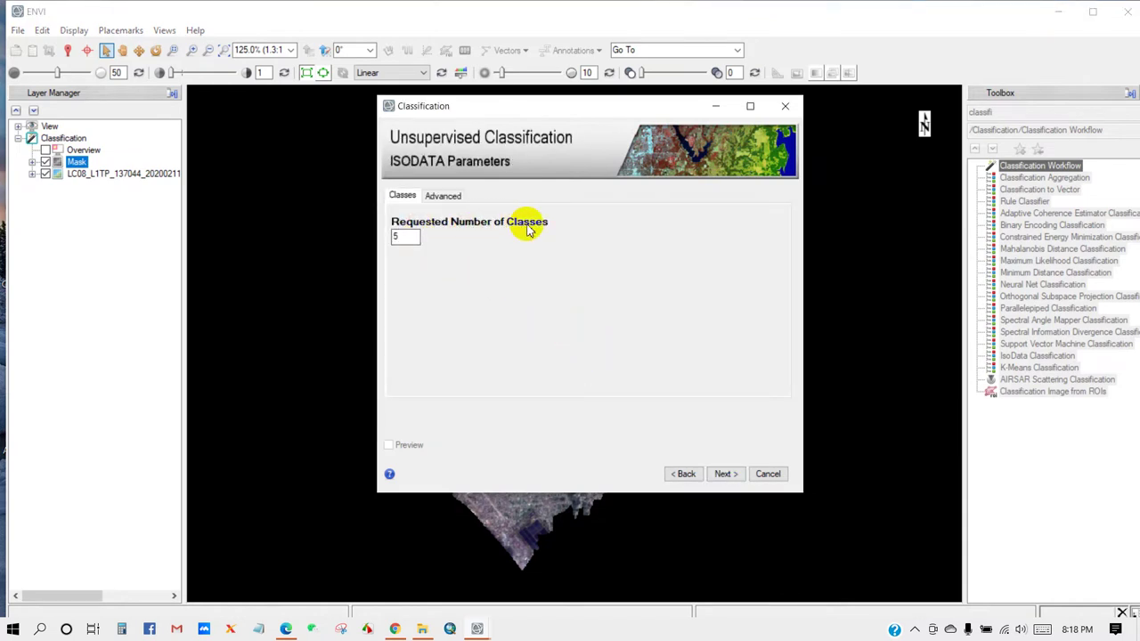
double_click(396, 235)
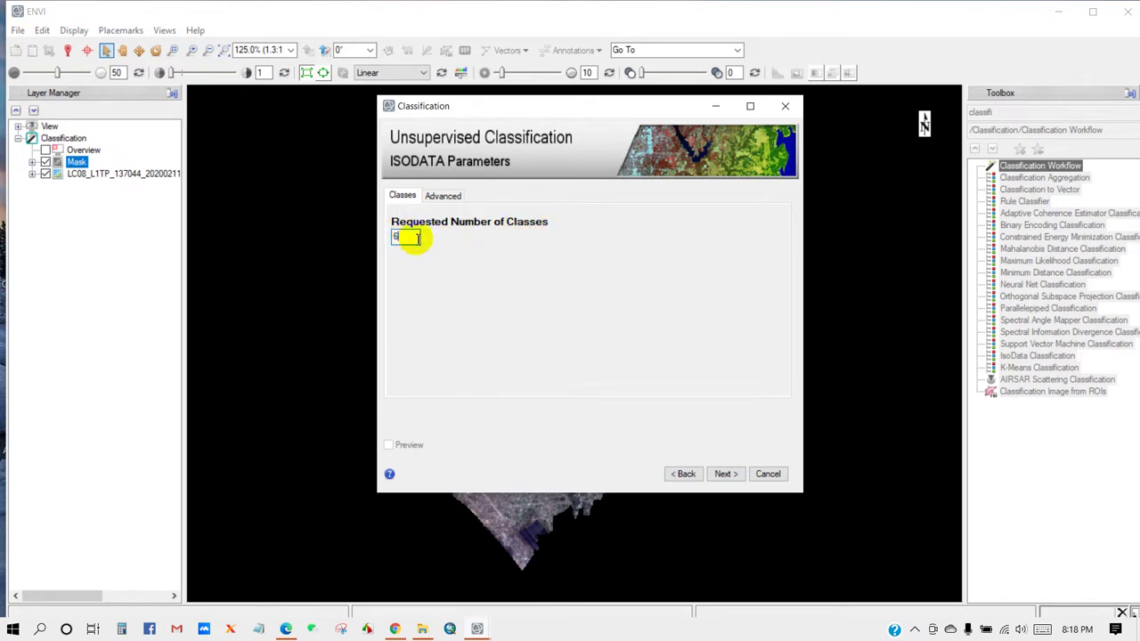
left_click(443, 199)
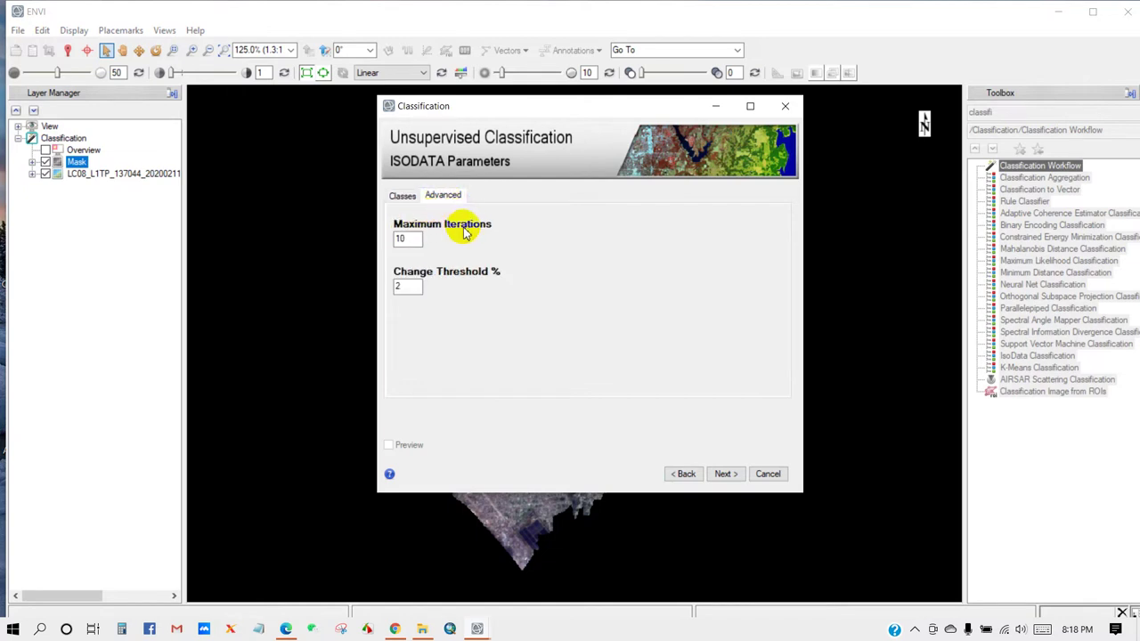
double_click(415, 239)
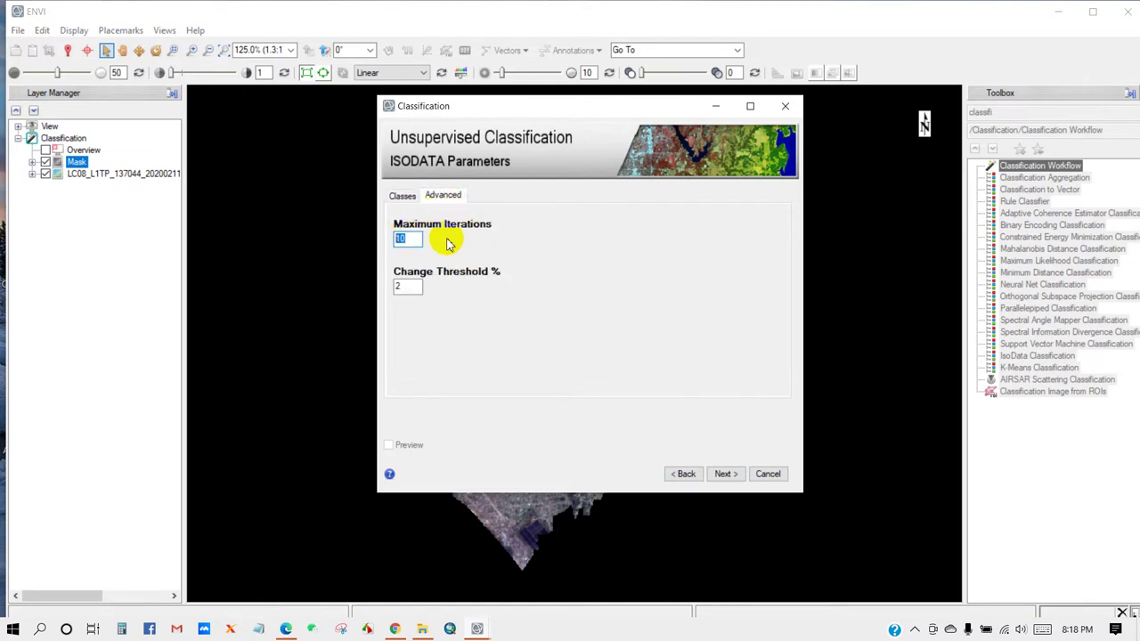
left_click(413, 287)
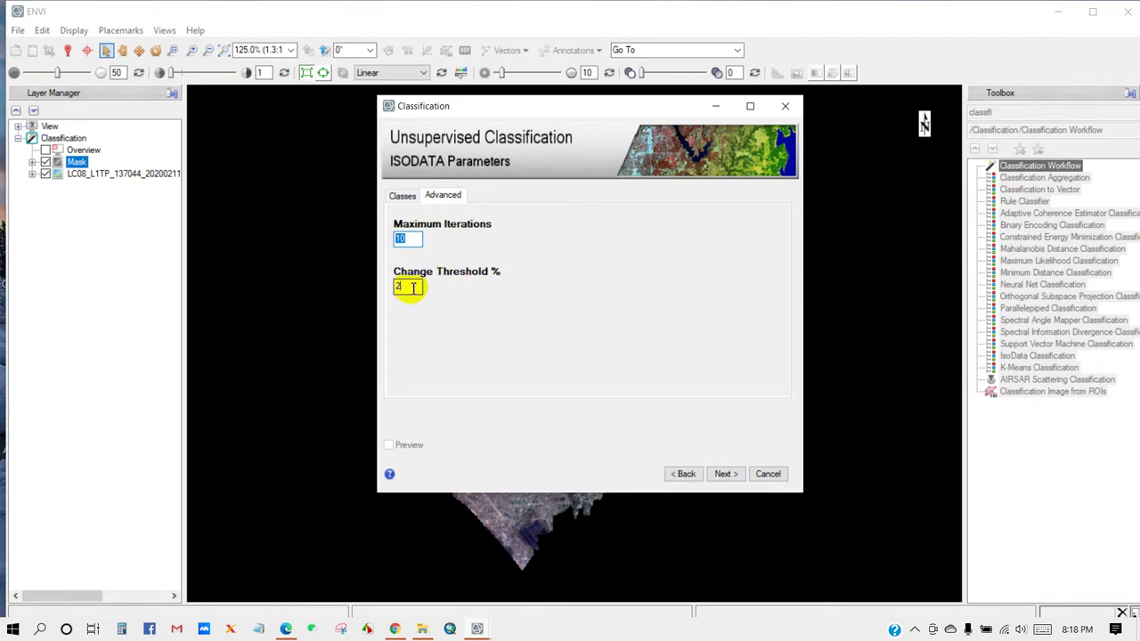
left_click(403, 195)
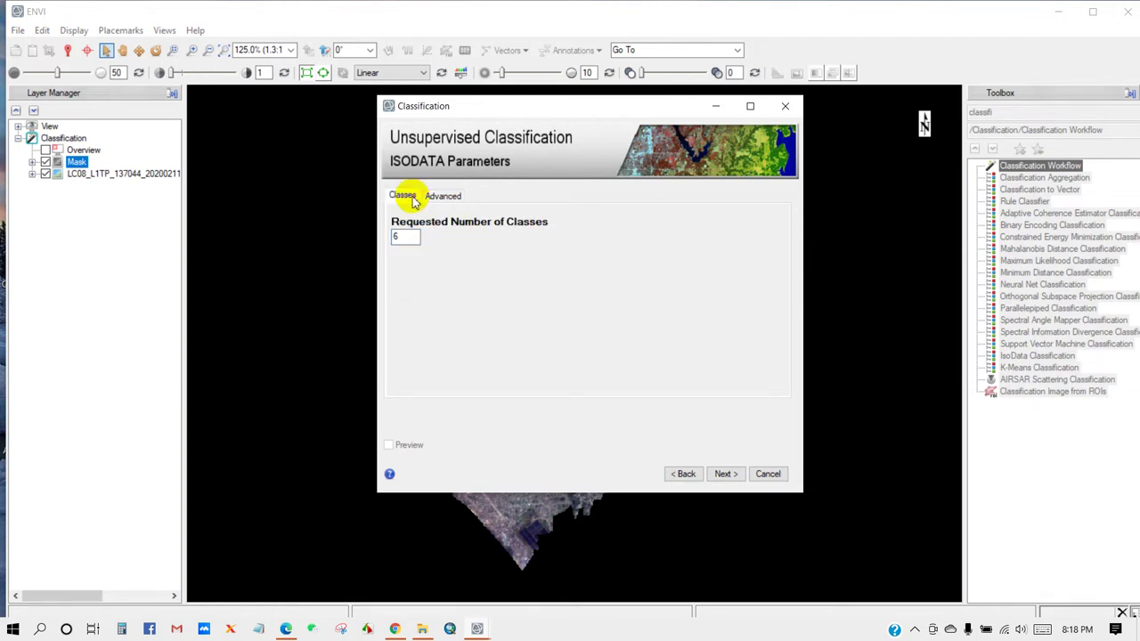
left_click(723, 474)
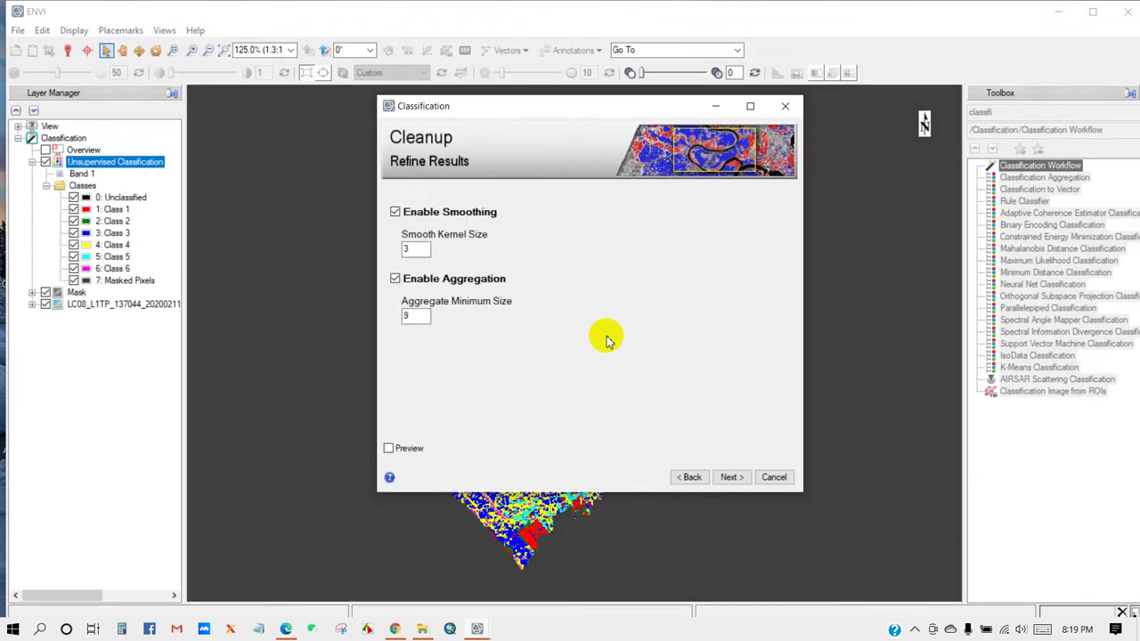
Step: Run the cleanup with smoothing kernel 3 and aggregation minimum size 9
left_click(729, 477)
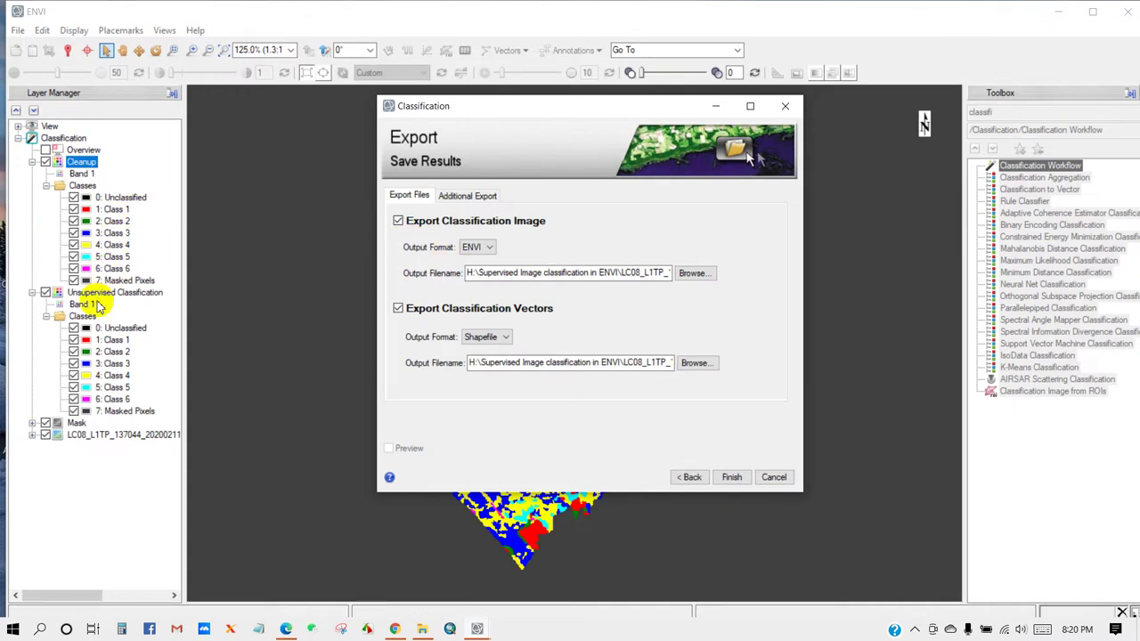
Step: Export the classification as ENVI-format output.dat and the vectors as output shapefile
left_click_drag(100, 299, 75, 205)
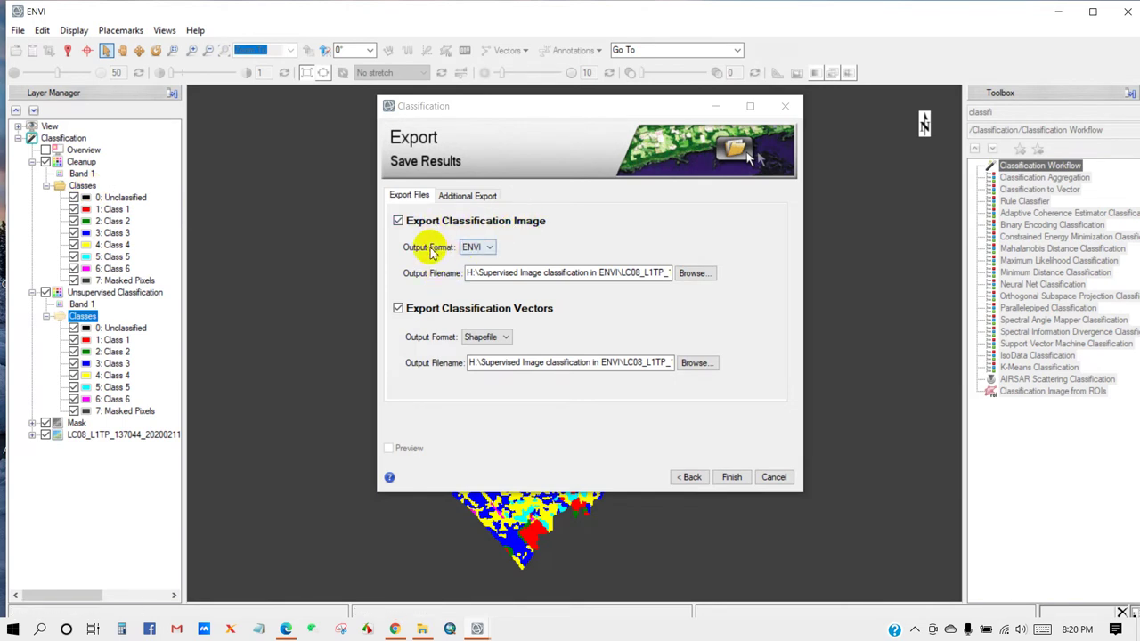
left_click(488, 247)
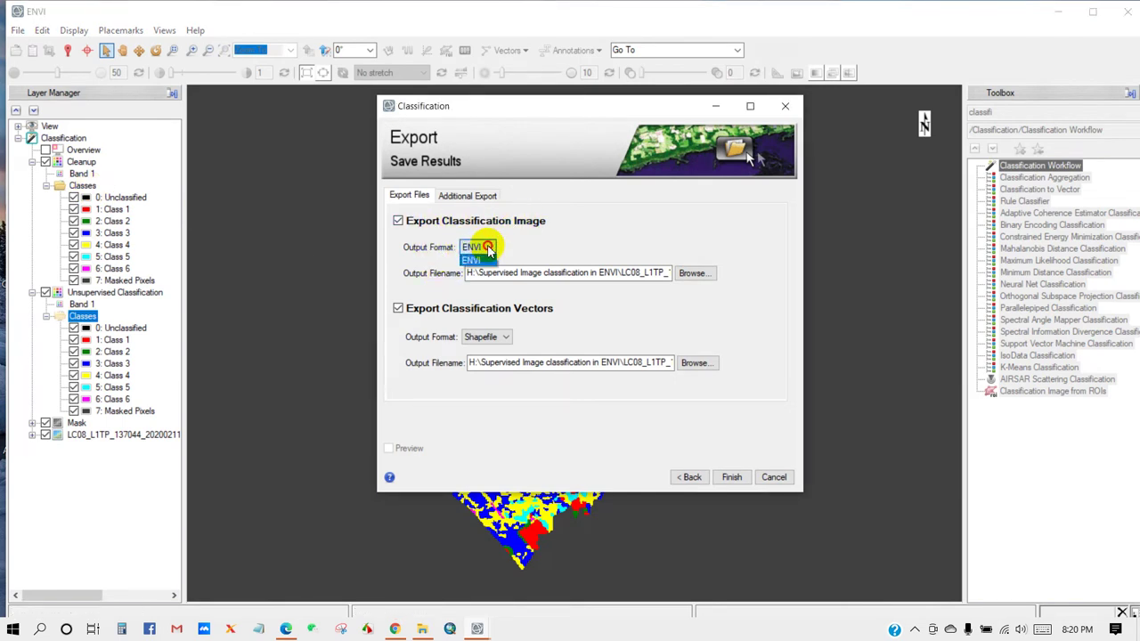
left_click(472, 259)
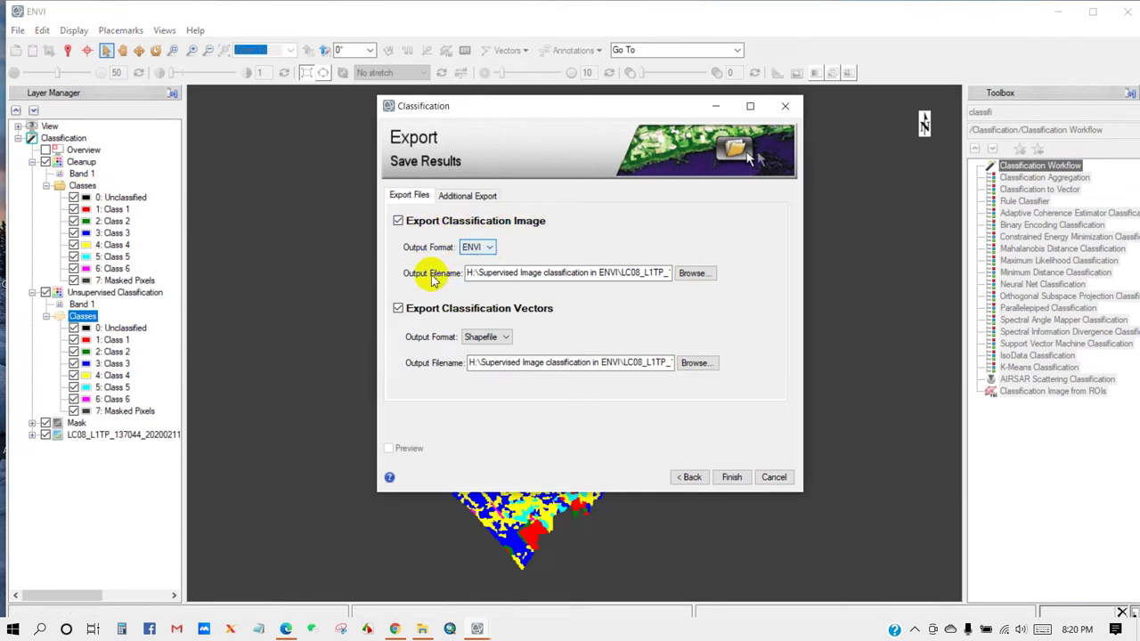
left_click(692, 274)
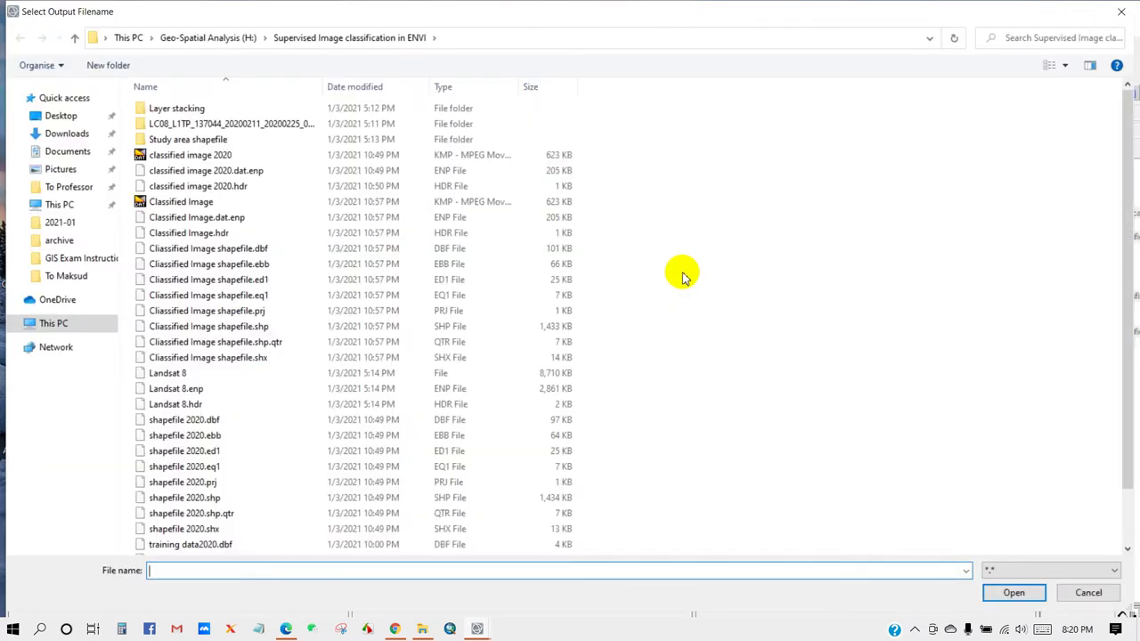
scroll(678, 274, "down", 2)
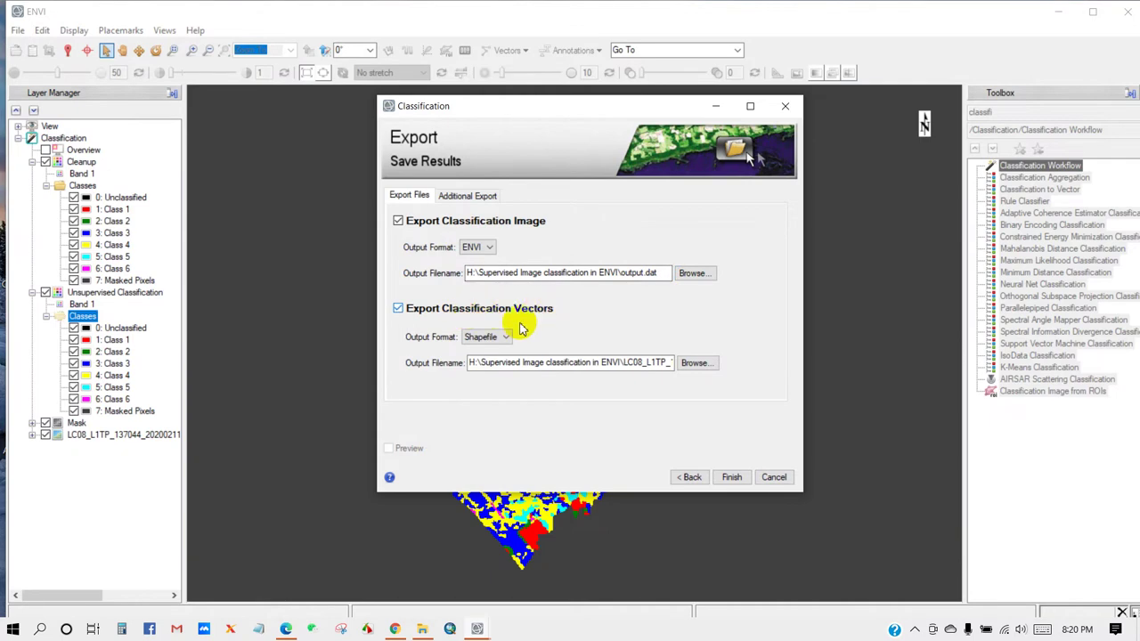
left_click(695, 363)
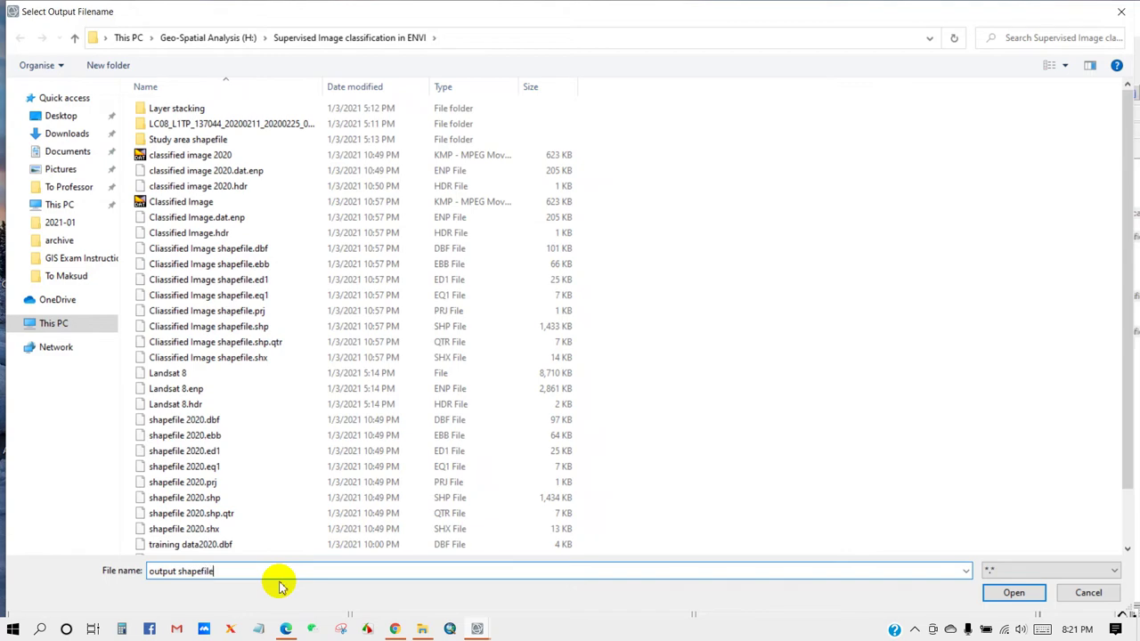
left_click(1013, 592)
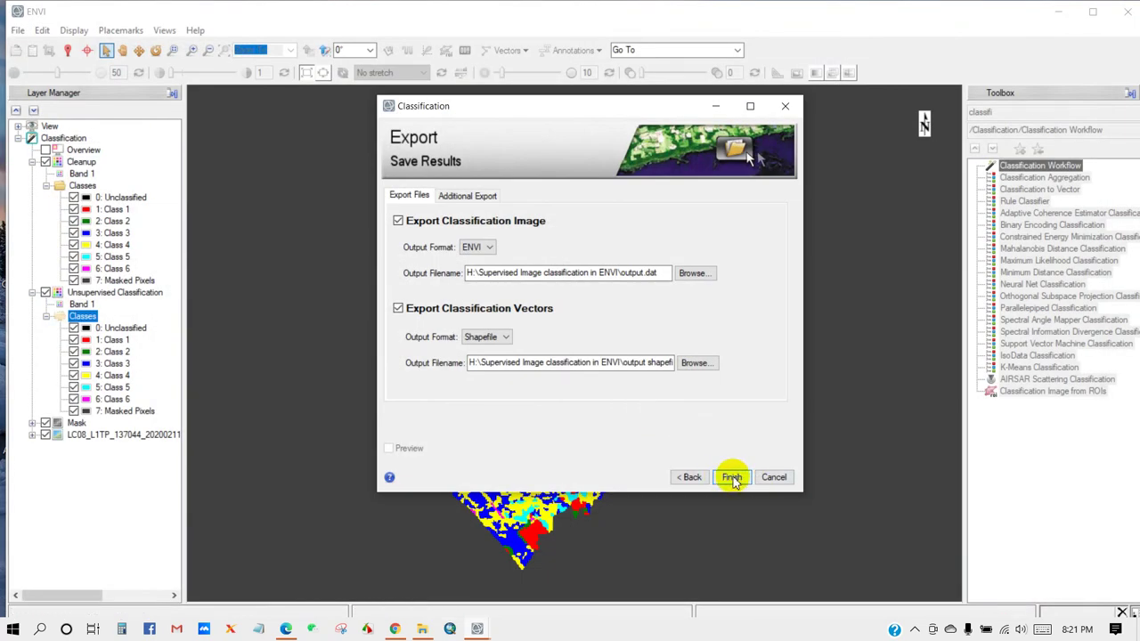
left_click(732, 478)
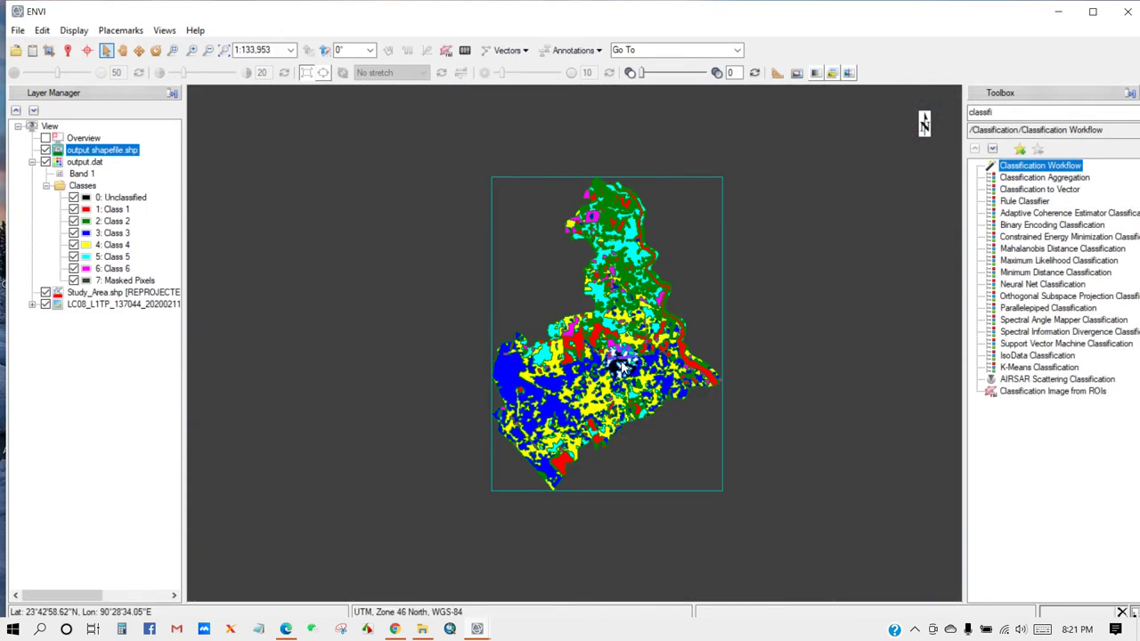
Step: Pan and zoom the map, toggling output.dat off and on to compare with the Landsat image
left_click(122, 50)
left_click_drag(590, 314, 539, 307)
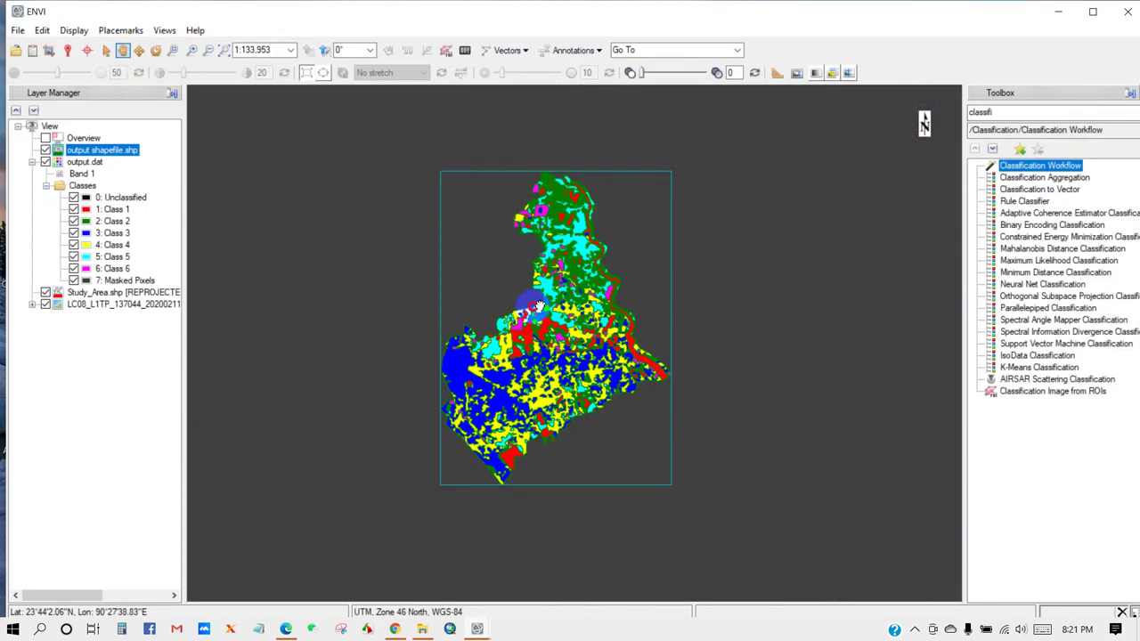
scroll(539, 307, "up", 2)
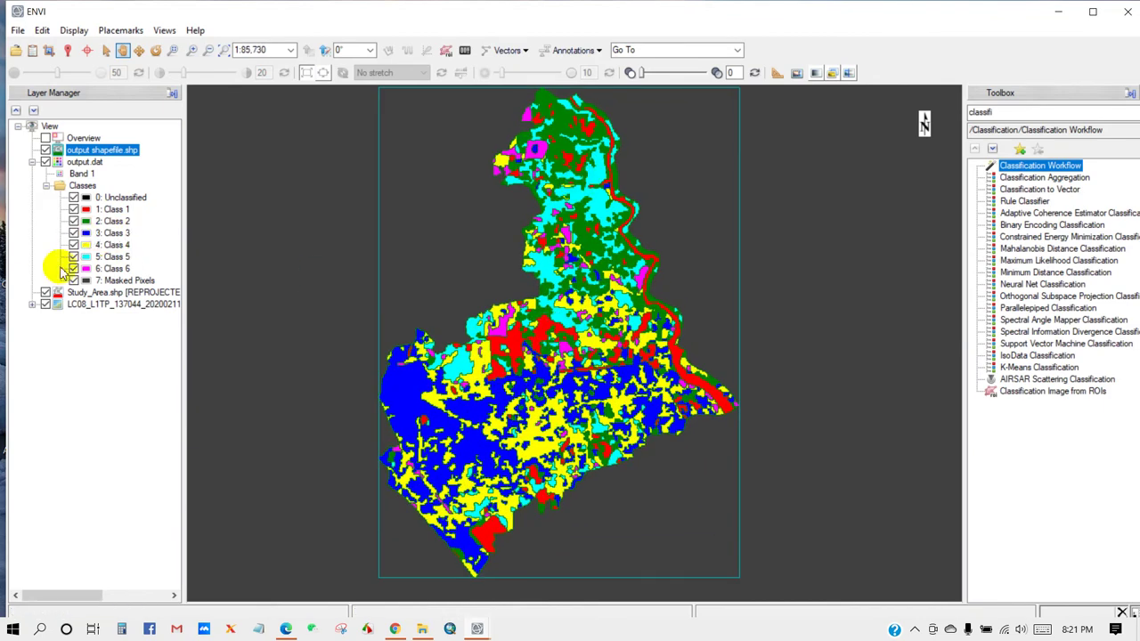
left_click(45, 162)
left_click(46, 162)
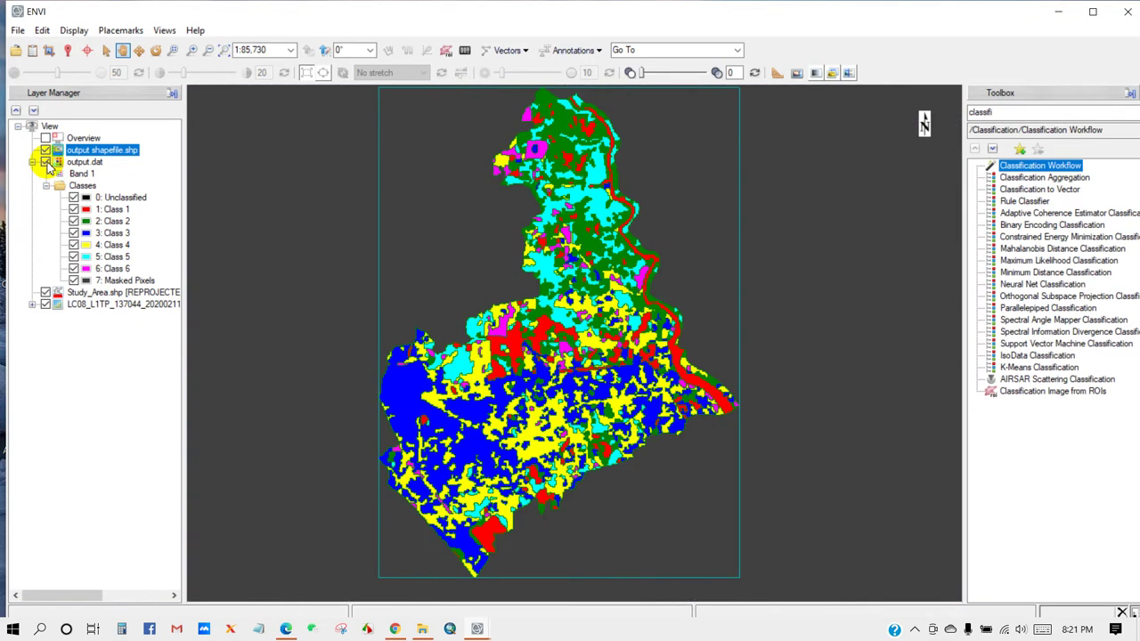
left_click(45, 162)
scroll(534, 305, "up", 1)
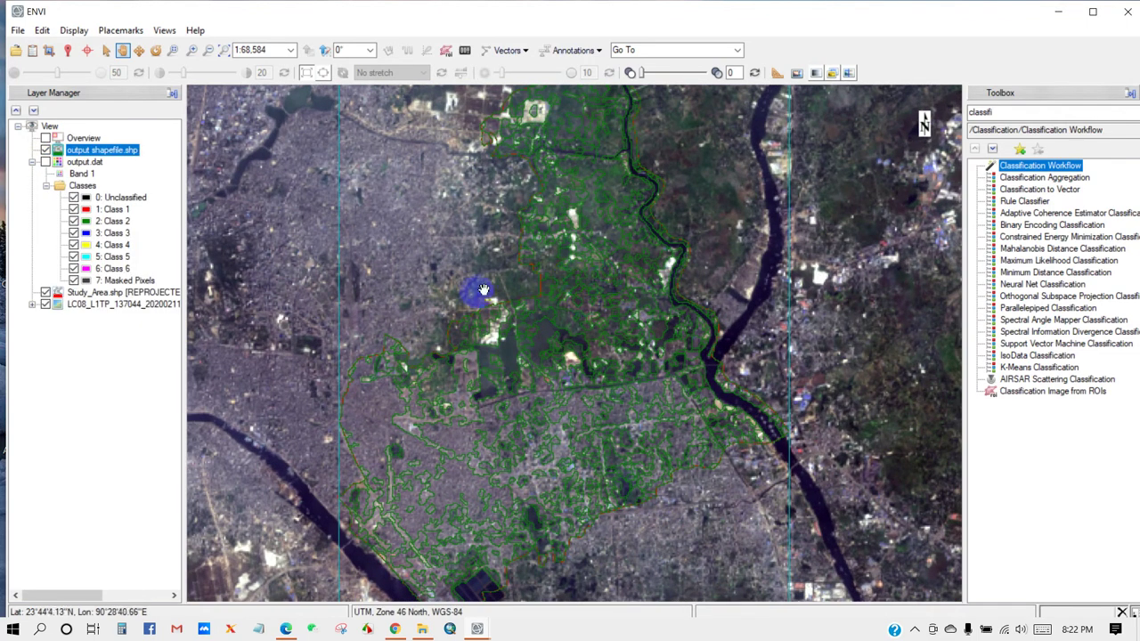
Step: Hide the LC08 Landsat layer and show the output.dat classified raster again
left_click(46, 304)
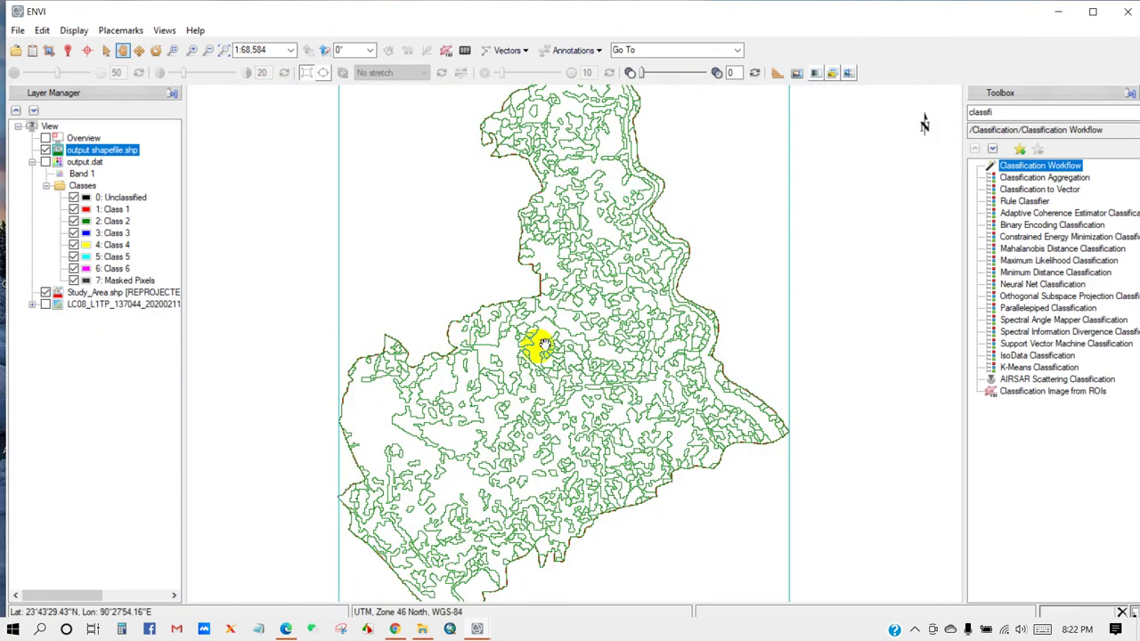
scroll(534, 344, "down", 2)
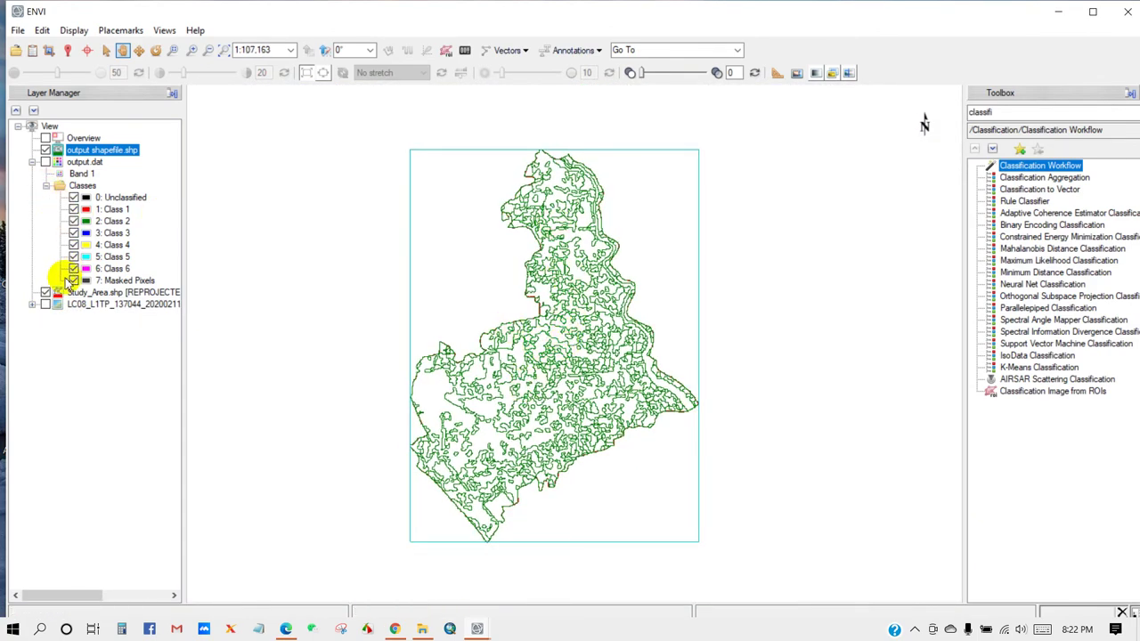
left_click(45, 163)
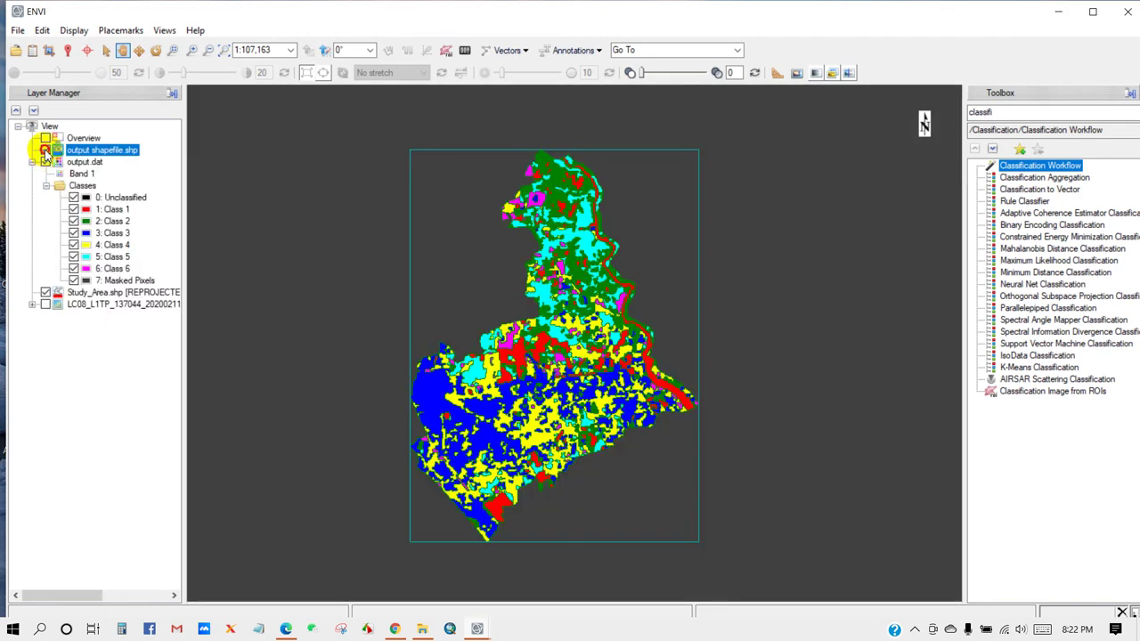
Step: Hide the output shapefile.shp outlines and zoom in on the classified map
left_click(45, 150)
left_click_drag(574, 365, 538, 342)
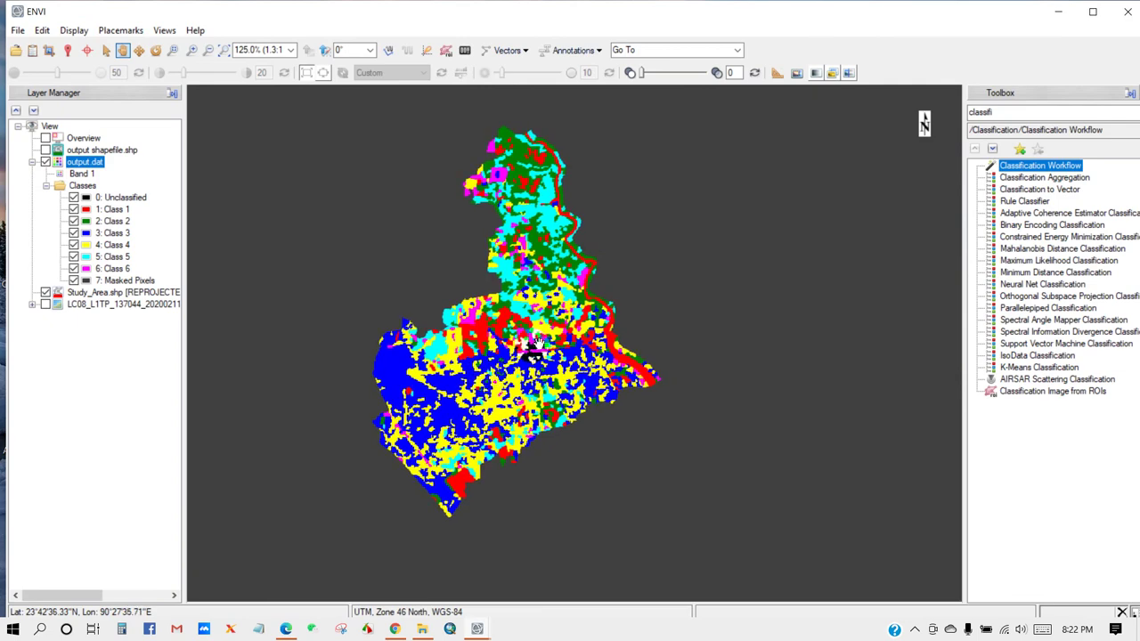
scroll(532, 307, "up", 1)
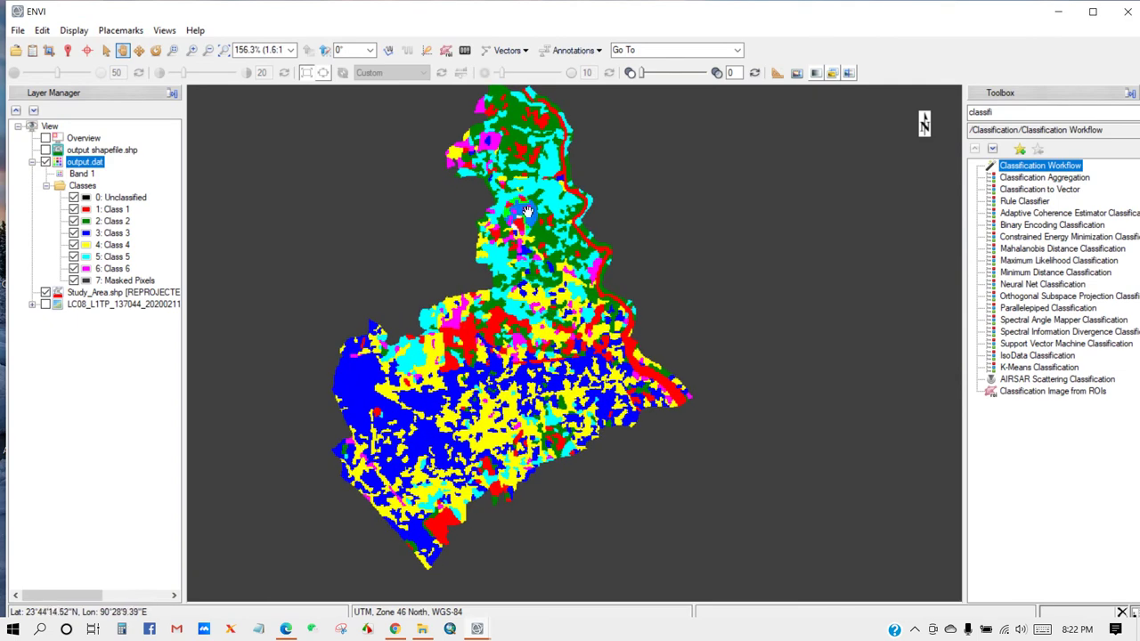
left_click_drag(530, 303, 572, 343)
scroll(555, 329, "up", 1)
scroll(560, 358, "down", 1)
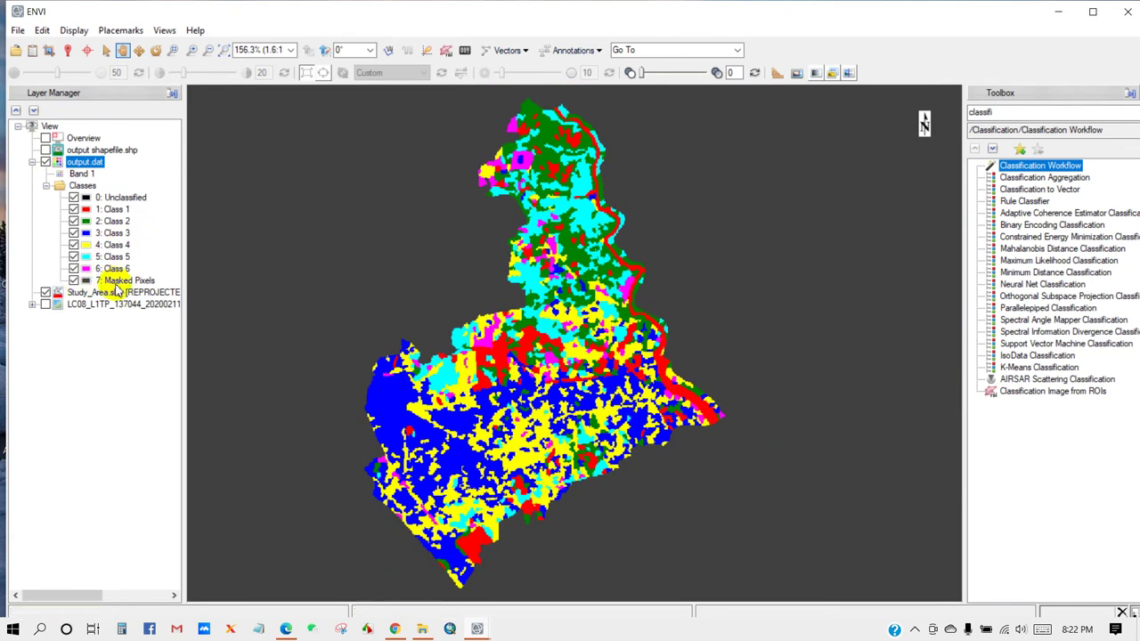
Step: Toggle the 7: Masked Pixels class off and back on while adjusting the view
left_click(74, 281)
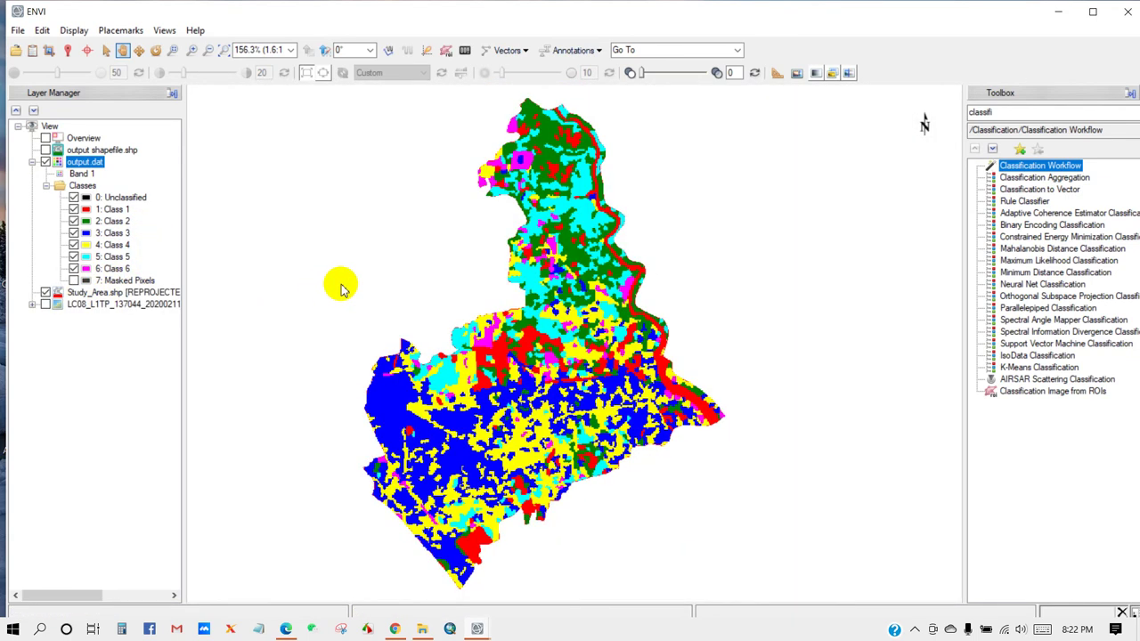
left_click_drag(454, 300, 453, 311)
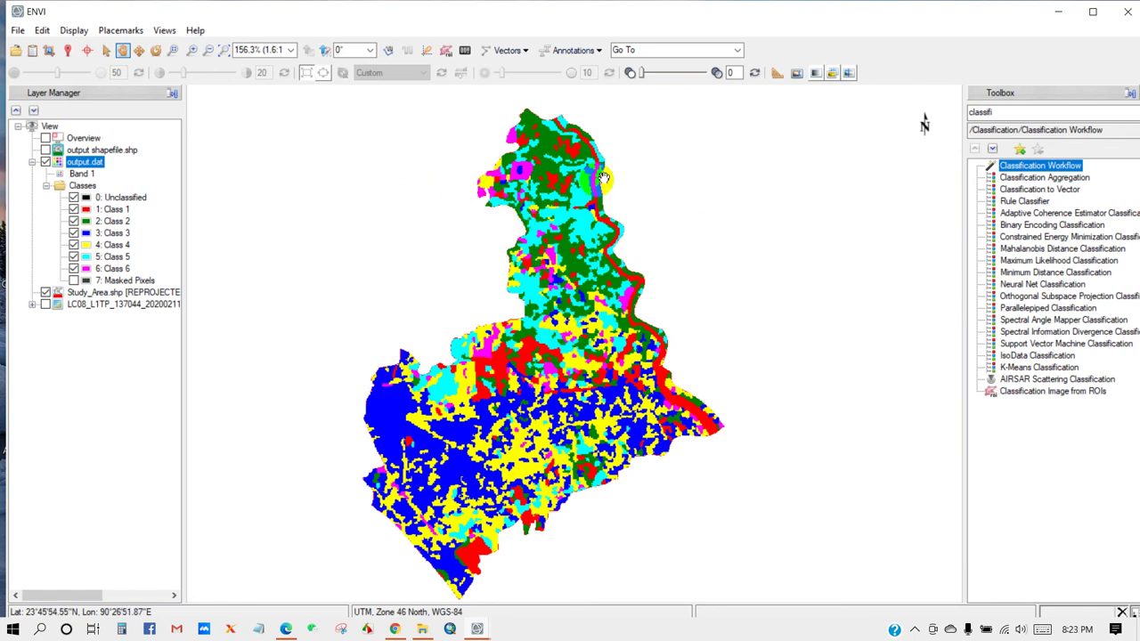
left_click_drag(415, 309, 448, 310)
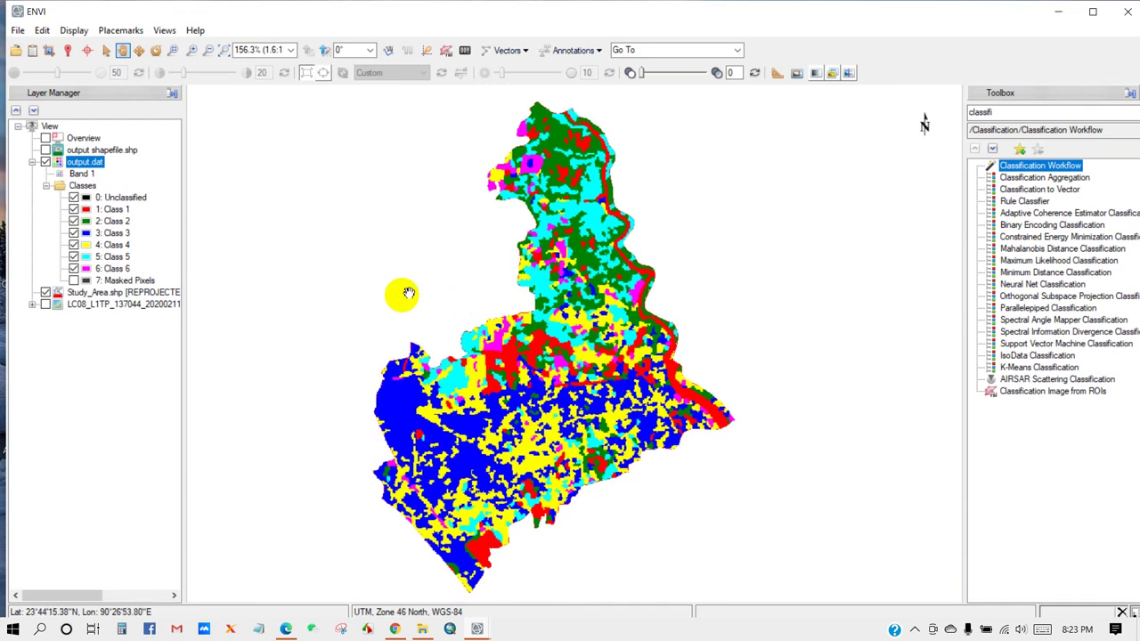
left_click(74, 281)
left_click_drag(426, 335, 442, 330)
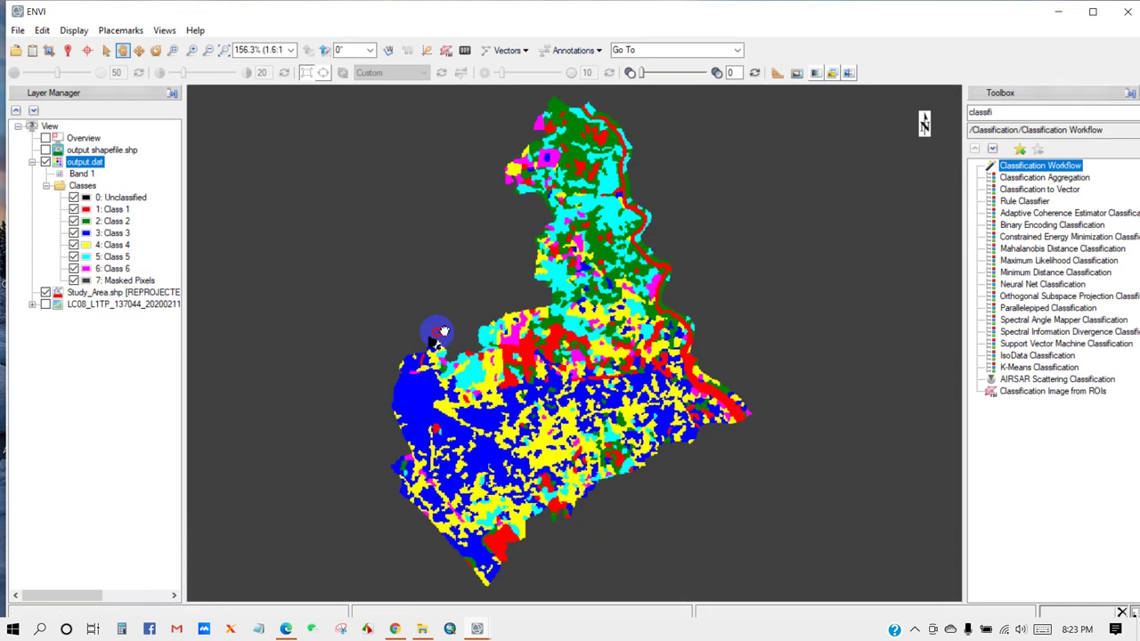